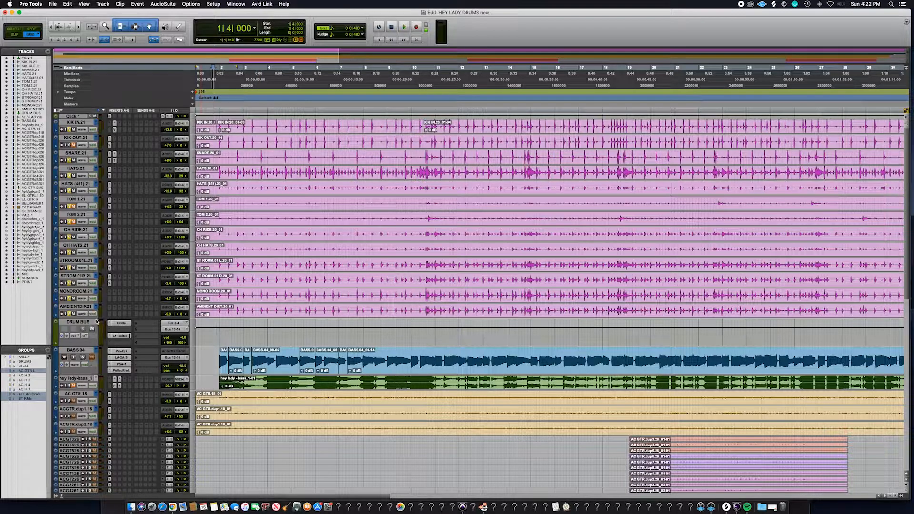
Activate the DRUMS group and play the session from 1|4|000 to listen to the drum tracks
drag(85, 319, 83, 330)
click(26, 362)
mouse_move(83, 332)
mouse_down()
mouse_move(83, 340)
mouse_move(92, 318)
mouse_up()
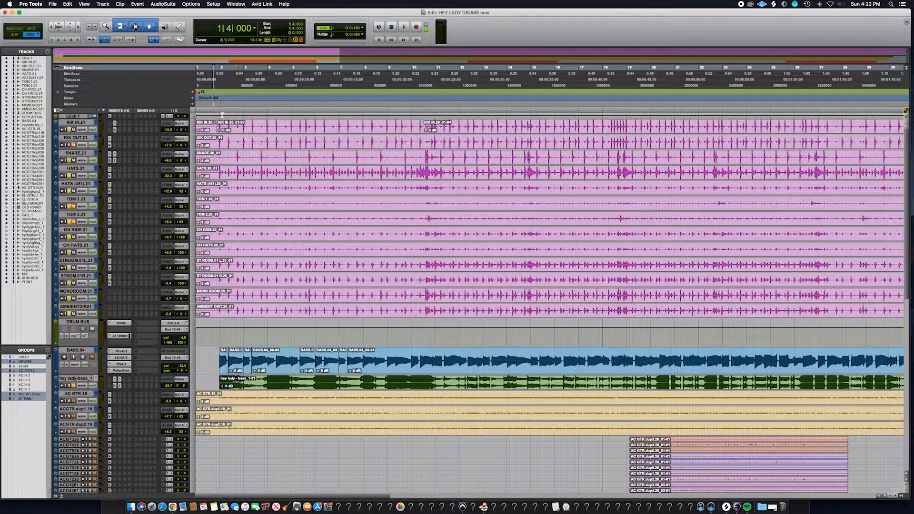
key(space)
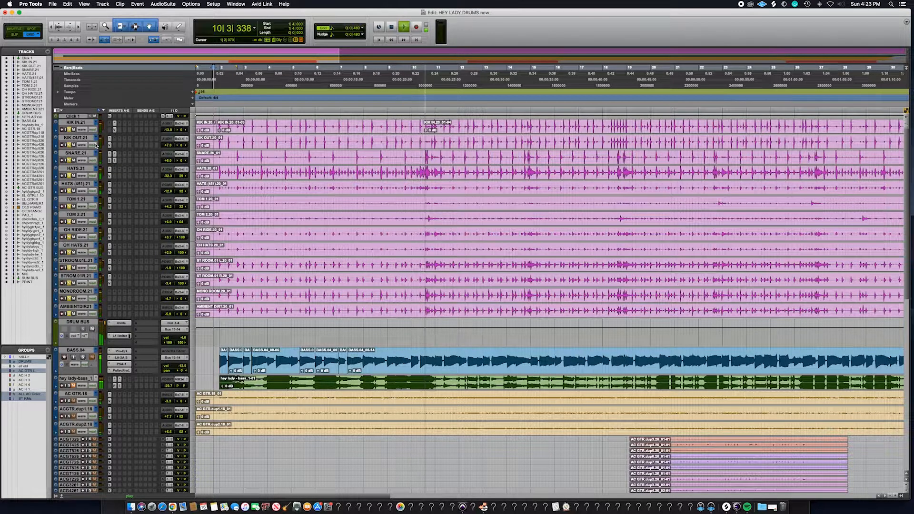
key(space)
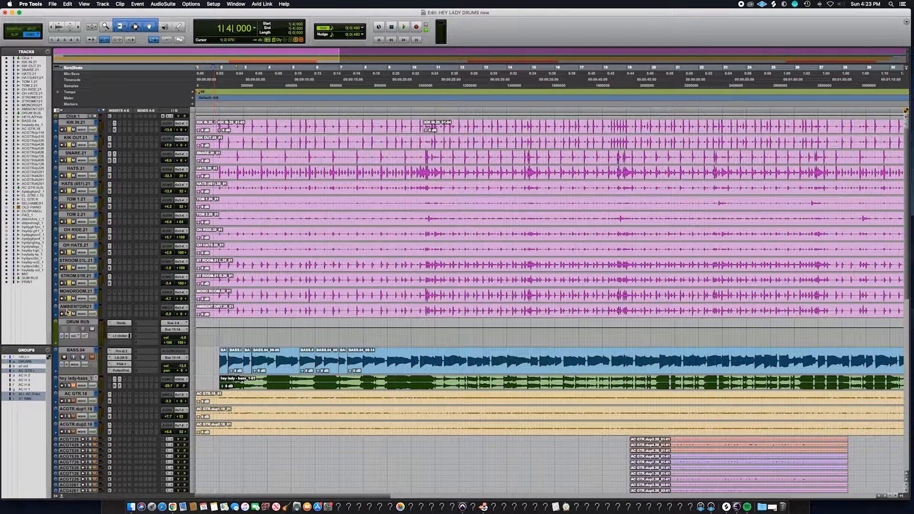
Deactivate the DRUMS group and play the start of the session again
click(32, 362)
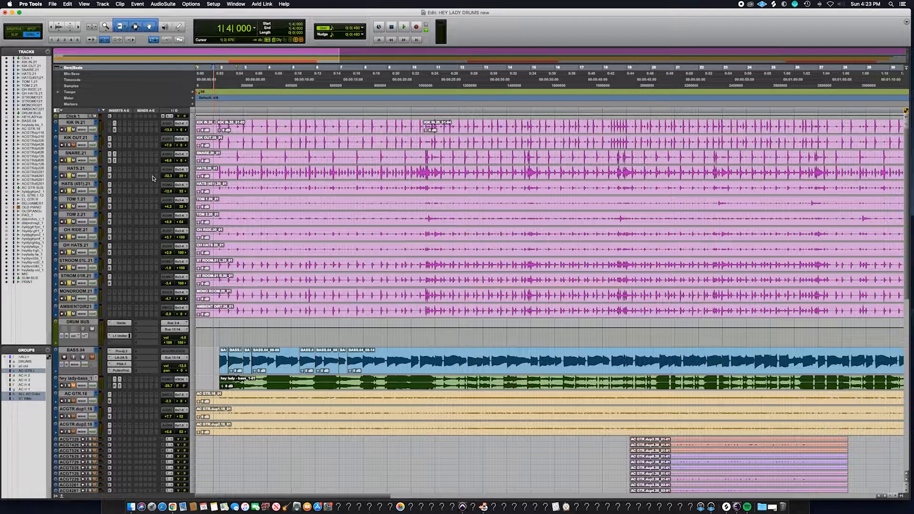
key(space)
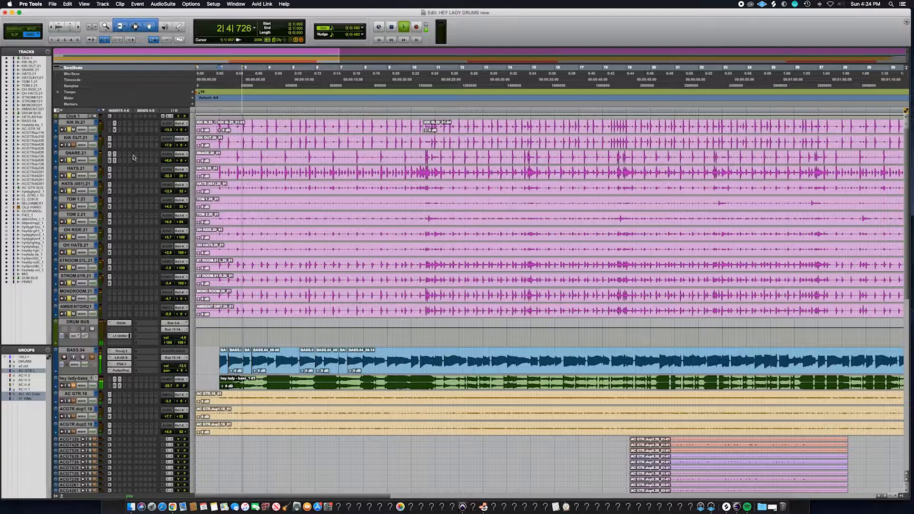
key(space)
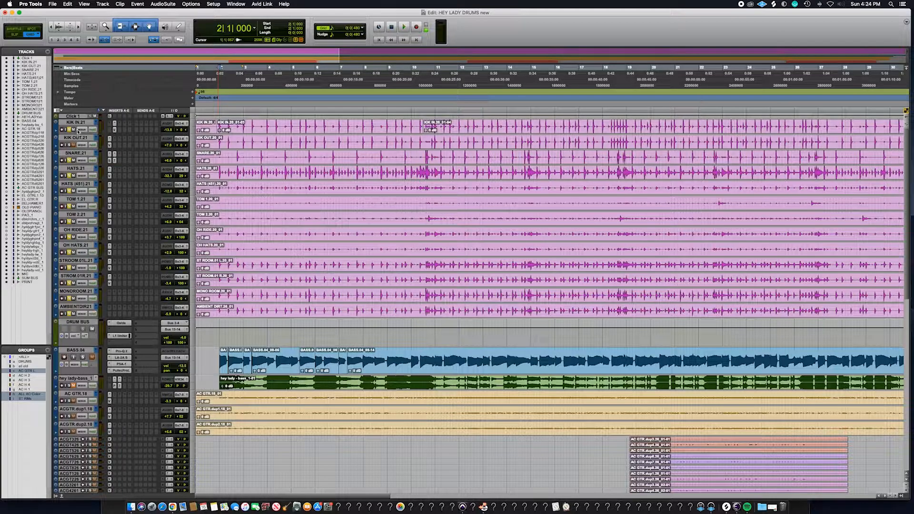
Export the KIK IN.20_01-03 clip to the Desktop as a WAV file, replacing the existing copy
click(274, 130)
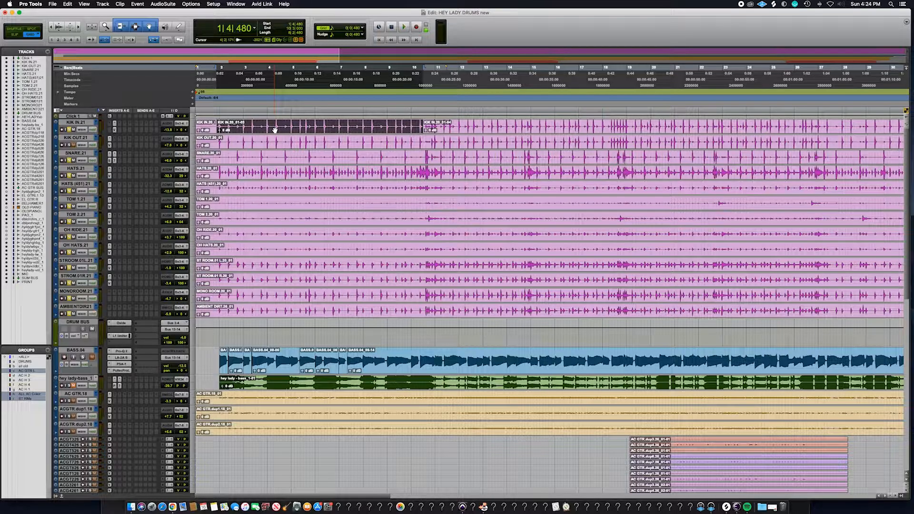
key(shift+super+k)
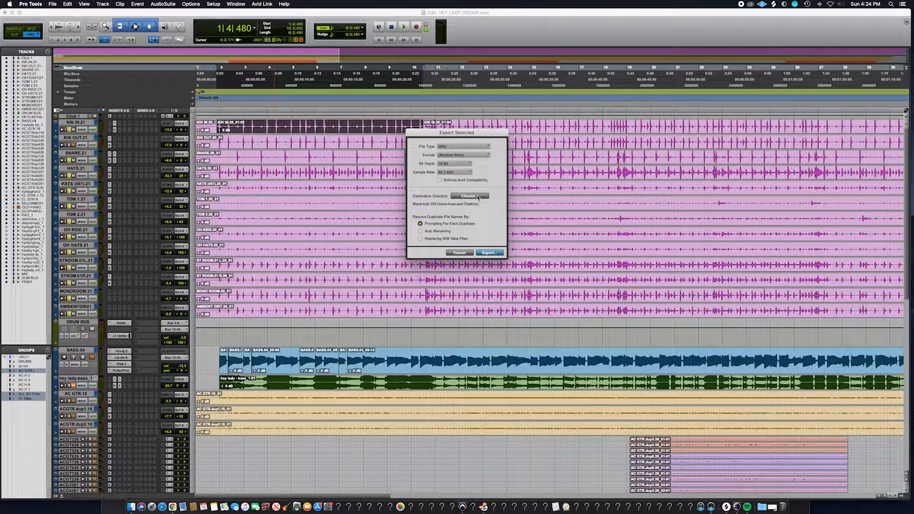
click(490, 253)
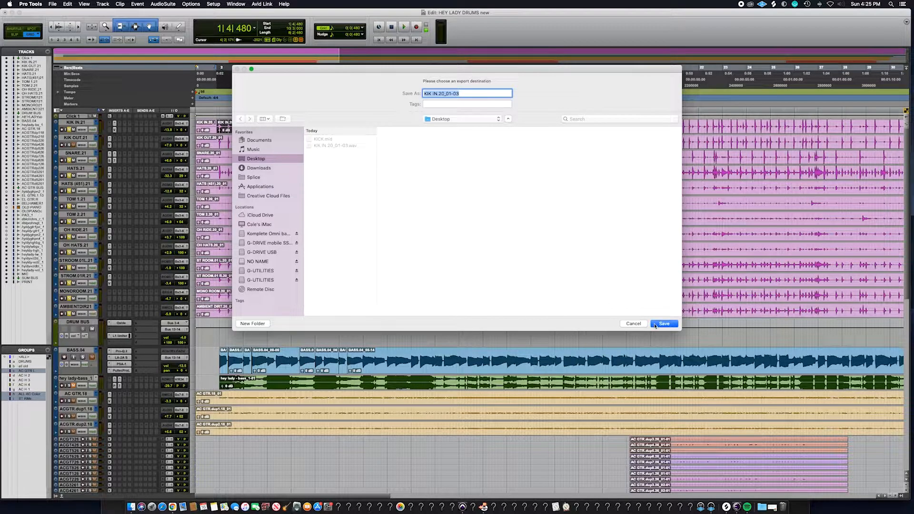
click(664, 325)
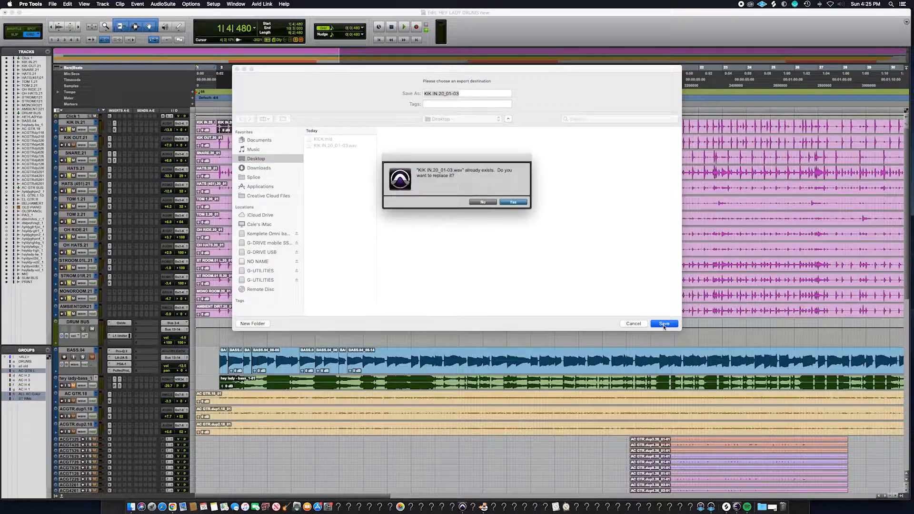
click(511, 203)
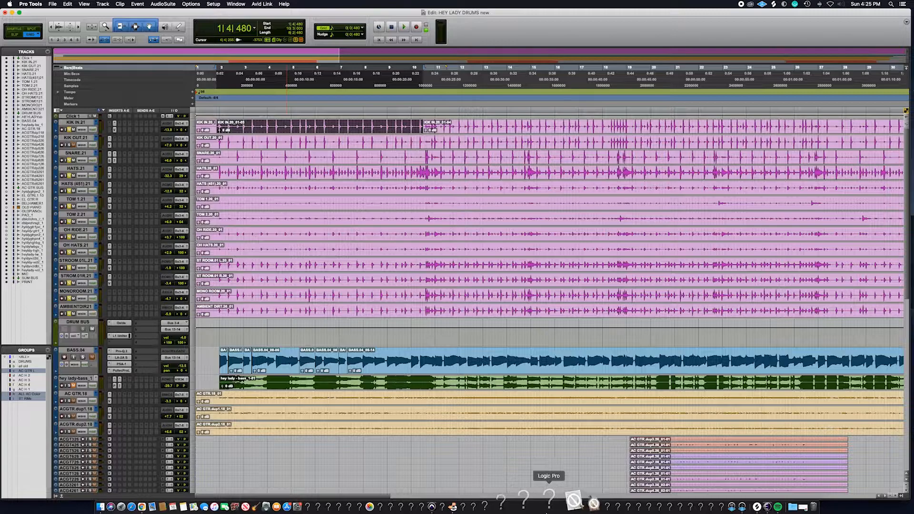
Switch to Melodyne editor and start a new document with its tempo set to 98
click(485, 506)
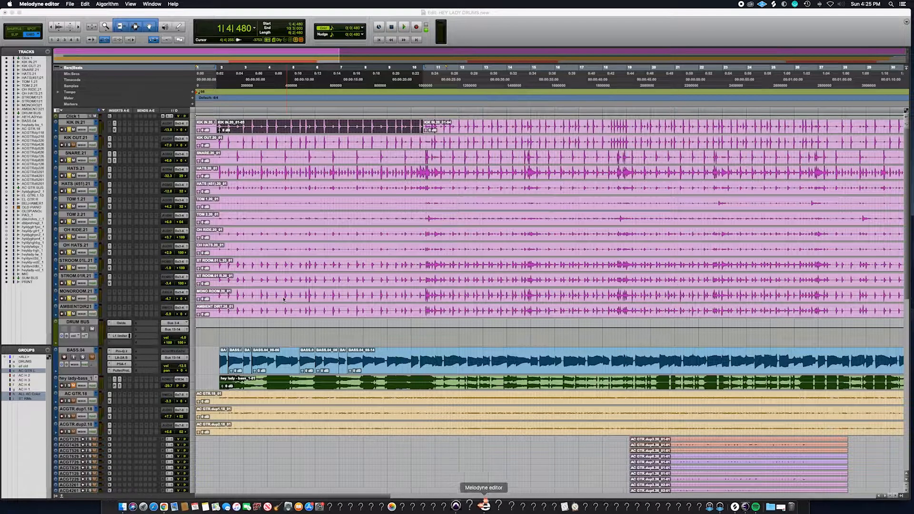
click(76, 5)
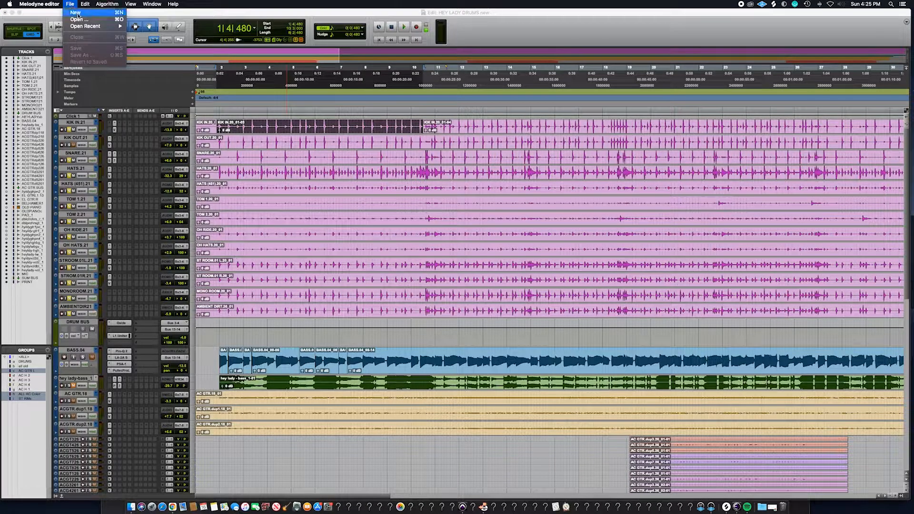
click(79, 15)
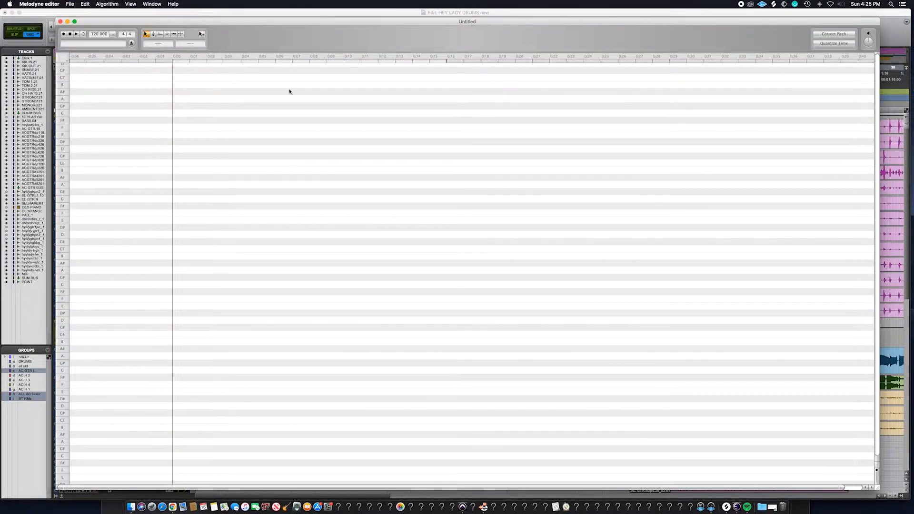
double_click(97, 35)
text(98)
key(Return)
Bring KIK IN.20_01-03.wav from the Desktop folder into the empty Melodyne document
click(131, 507)
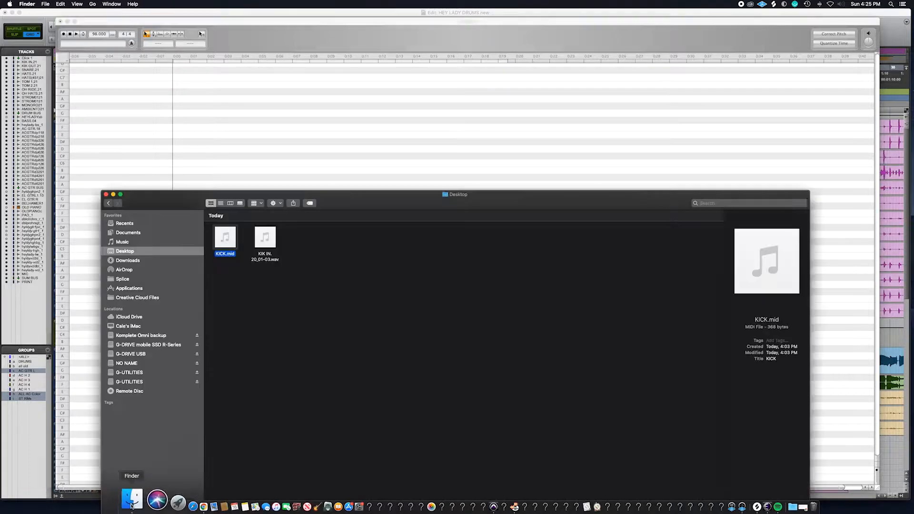
drag(266, 245, 181, 150)
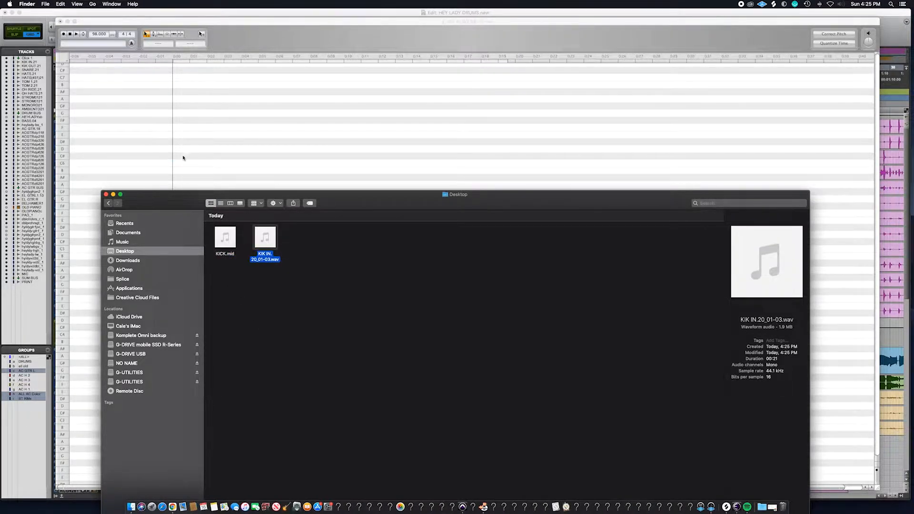
click(107, 195)
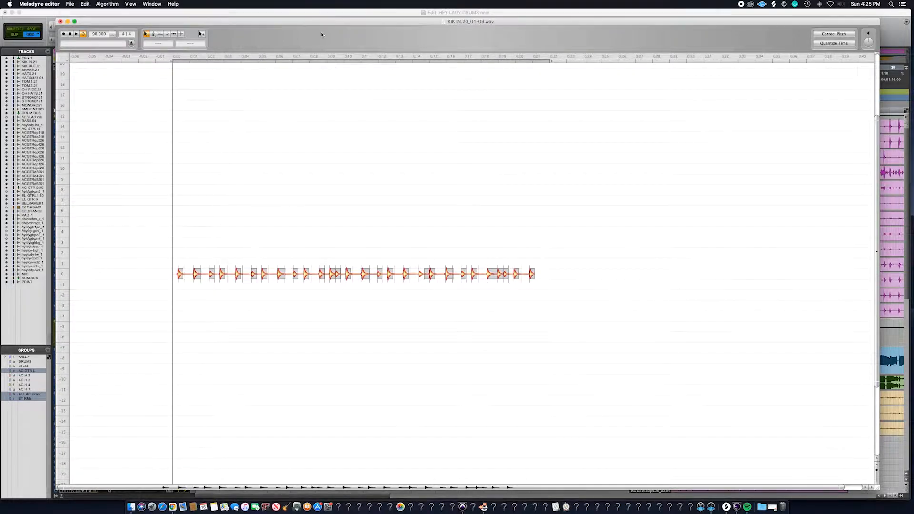
Save the analyzed kick audio as a MIDI file, replacing the suggested file name with one ending in KIK
click(70, 5)
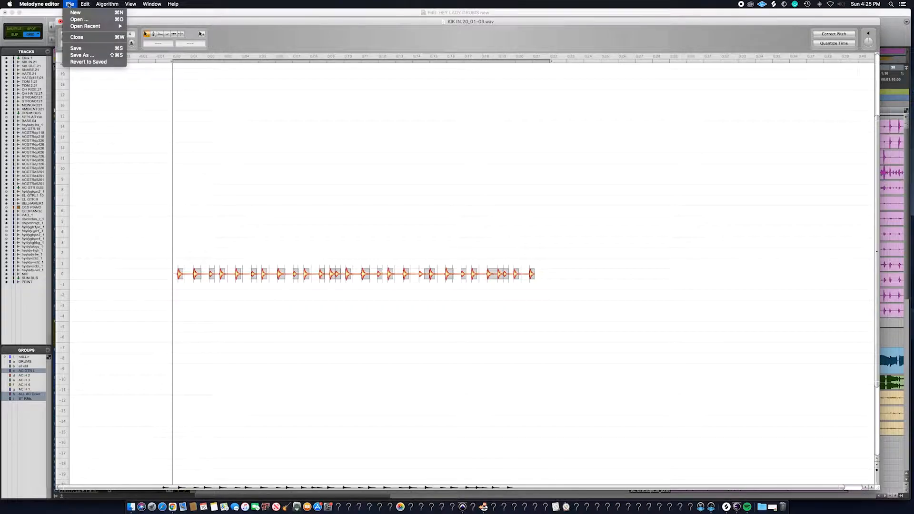
click(88, 55)
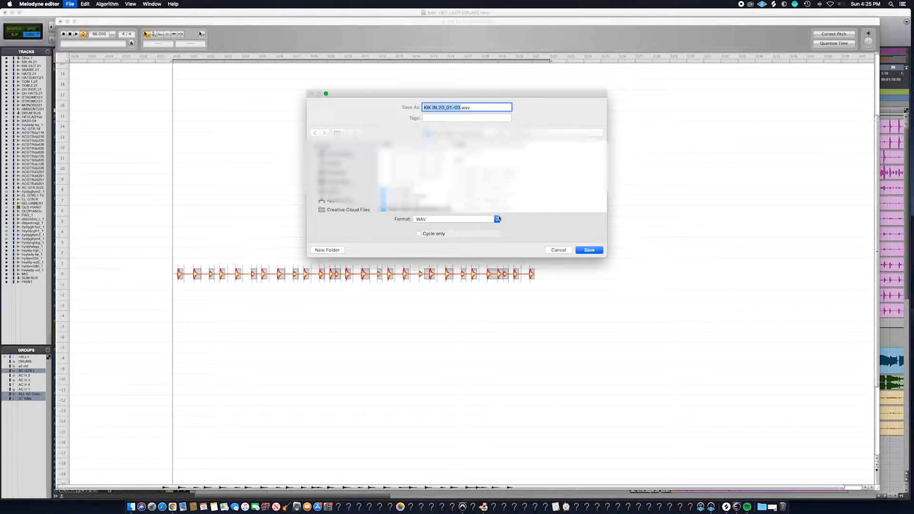
click(497, 219)
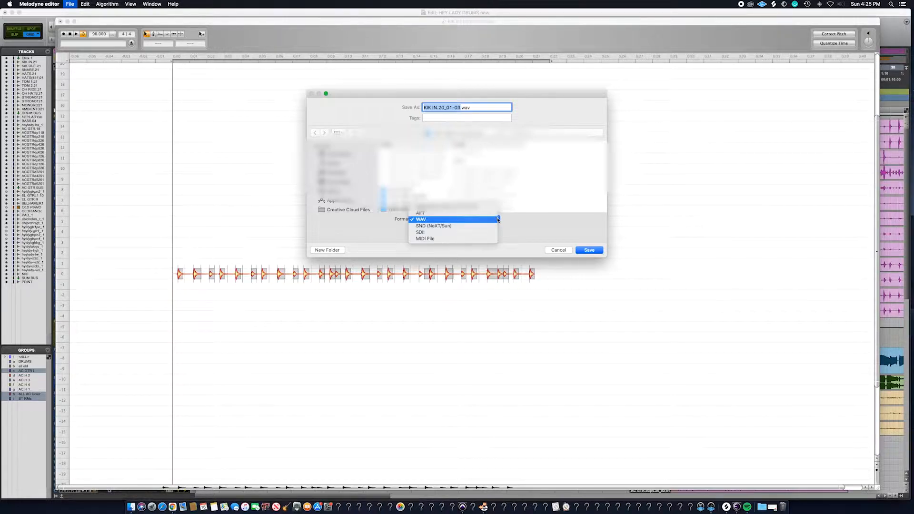
click(463, 239)
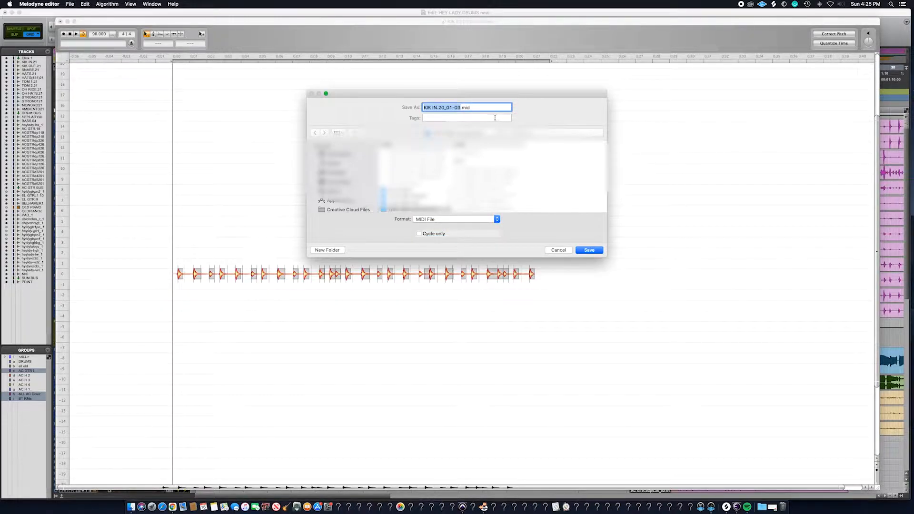
triple_click(447, 107)
click(457, 107)
drag(459, 107, 397, 106)
text(REPm KIK)
click(438, 107)
key(BackSpace)
key(BackSpace)
click(588, 250)
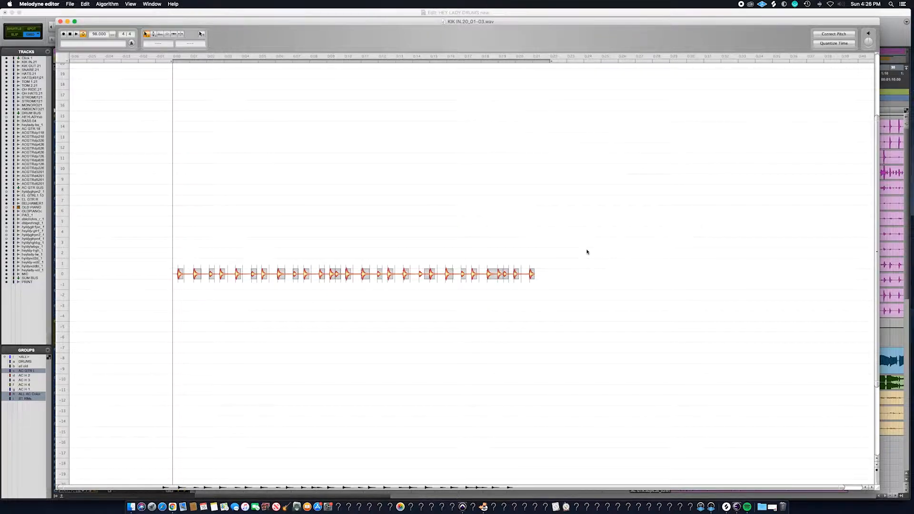
Return to Pro Tools and create a stereo instrument track named NEW KIK directly below the KIK IN.21 track
click(68, 21)
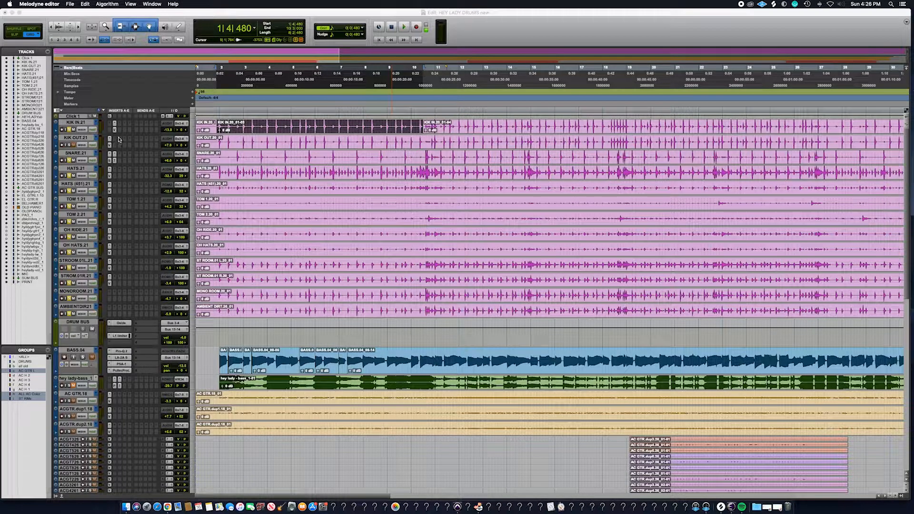
click(81, 123)
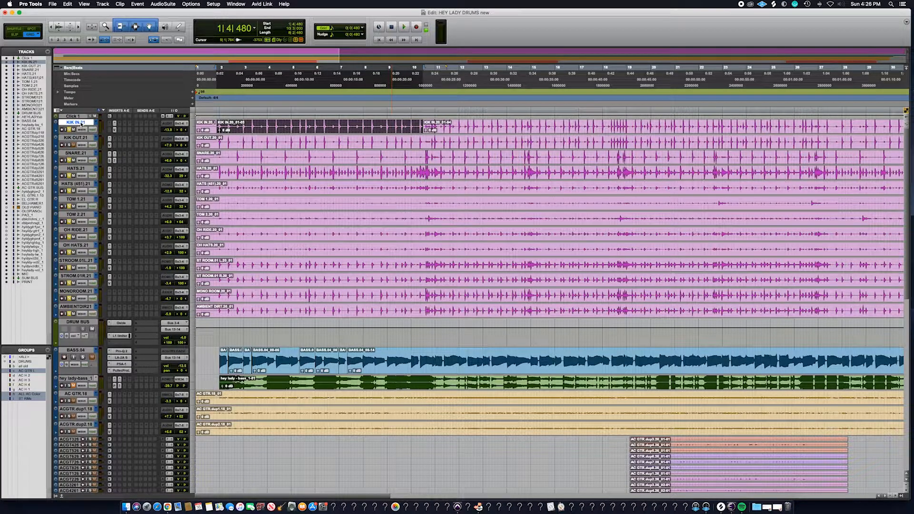
key(shift+super+n)
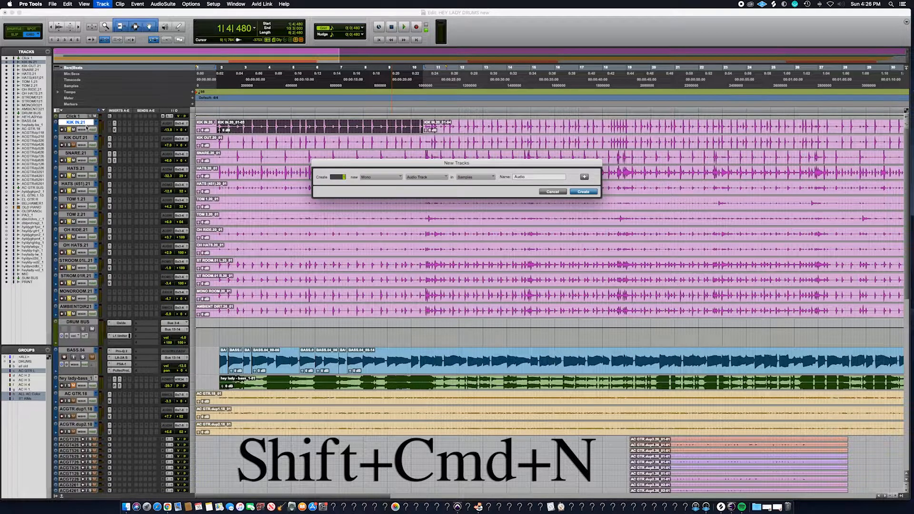
click(387, 177)
click(376, 186)
double_click(523, 177)
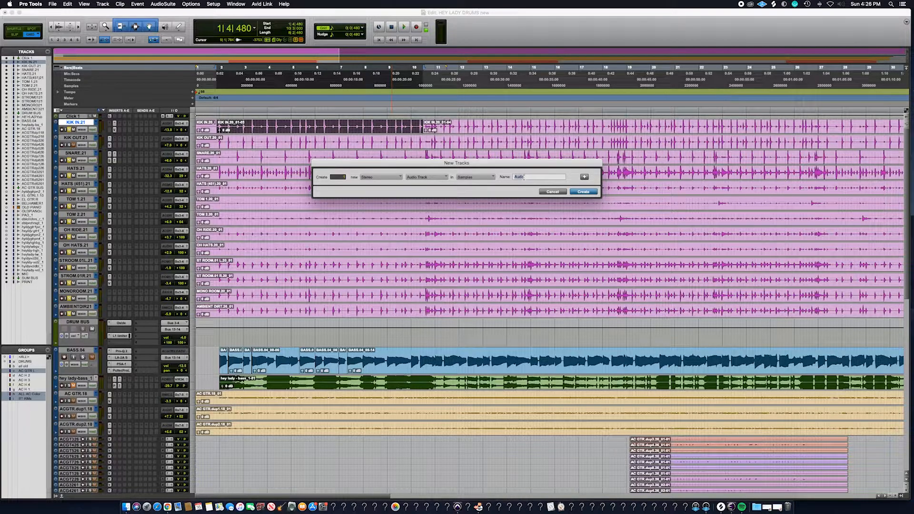
text(NEW KIK)
click(448, 177)
click(431, 209)
double_click(530, 176)
text(N)
click(583, 191)
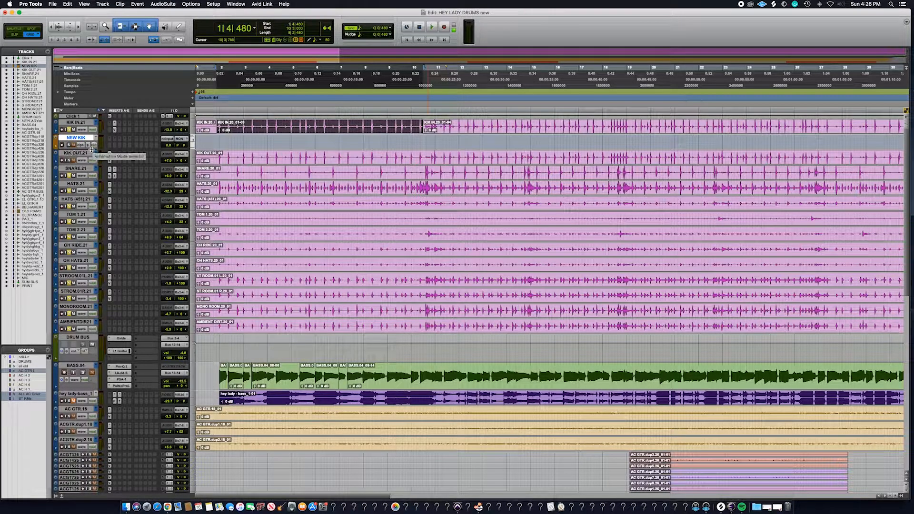
Enlarge the NEW KIK track's height and insert Toontrack's Superior Drummer 3 (stereo) as a multichannel plug-in on it
drag(90, 150, 90, 170)
click(119, 140)
mouse_move(121, 139)
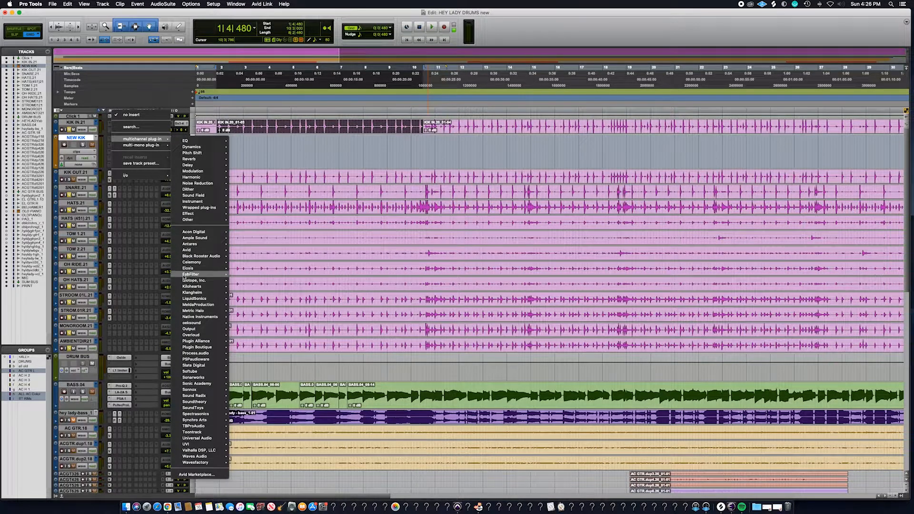
mouse_move(185, 281)
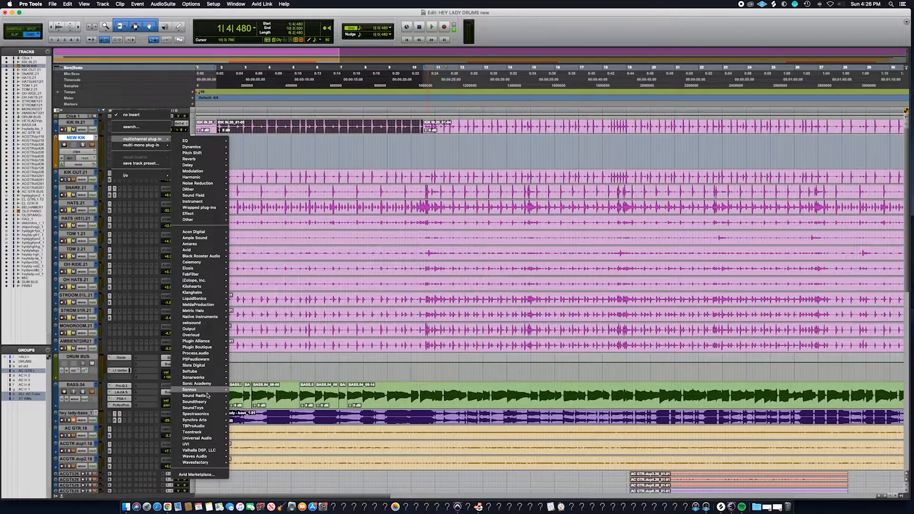
mouse_move(206, 434)
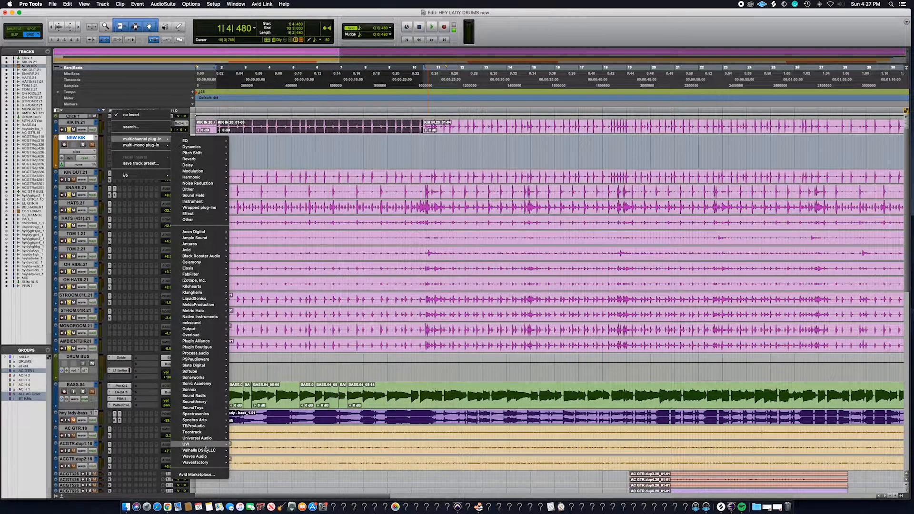
mouse_move(206, 411)
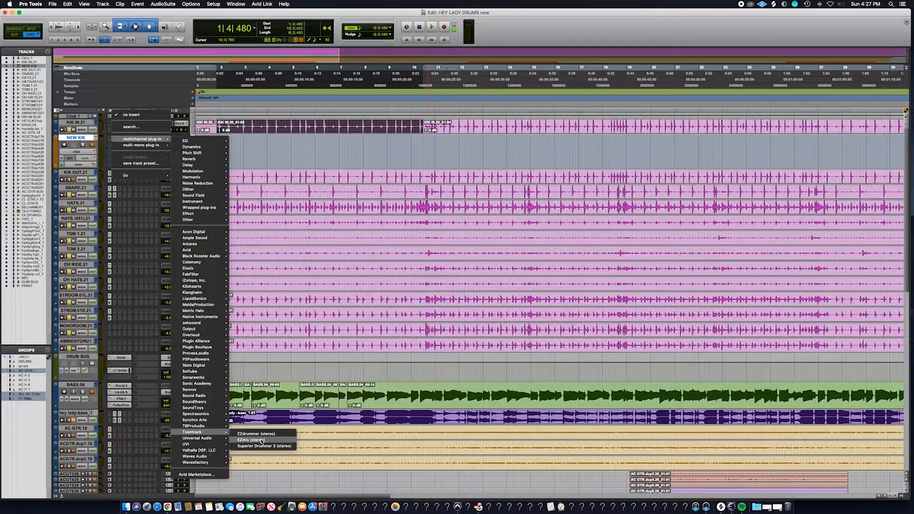
click(273, 447)
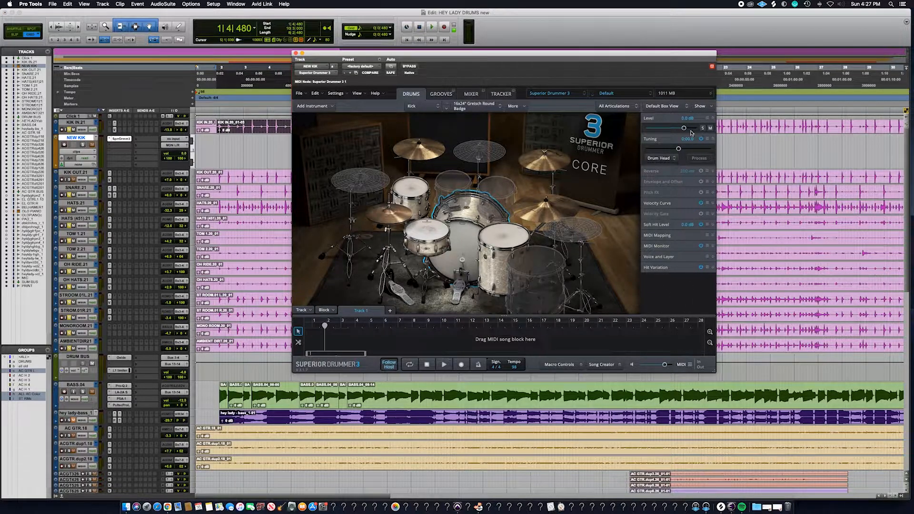
Load the Empty Kit drum kit preset in Superior Drummer 3
click(619, 95)
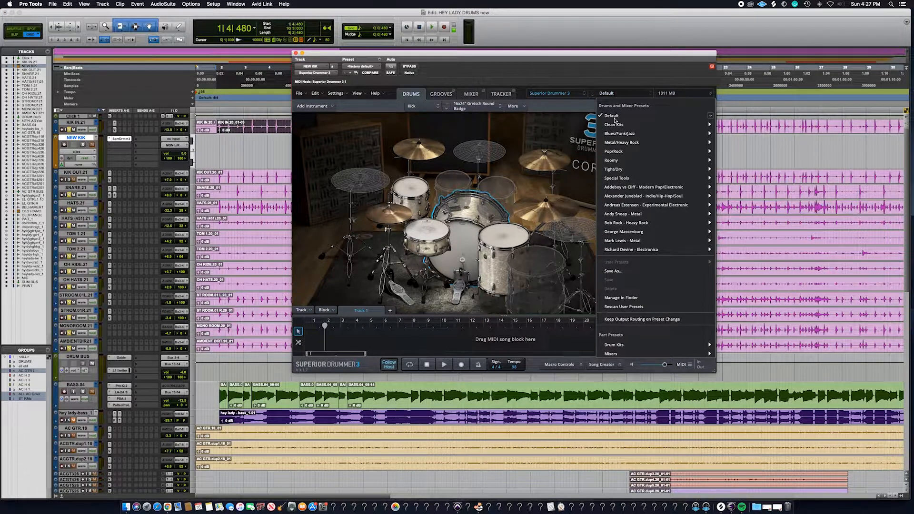
mouse_move(671, 344)
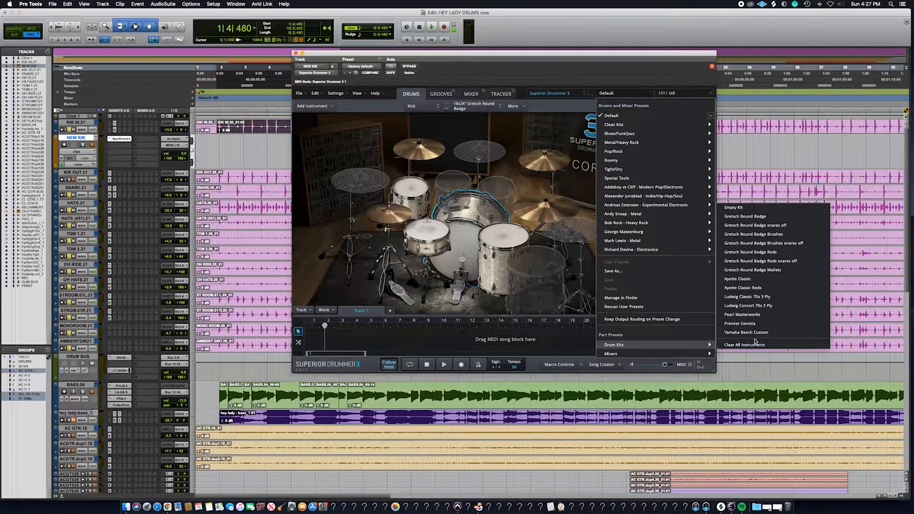
click(737, 207)
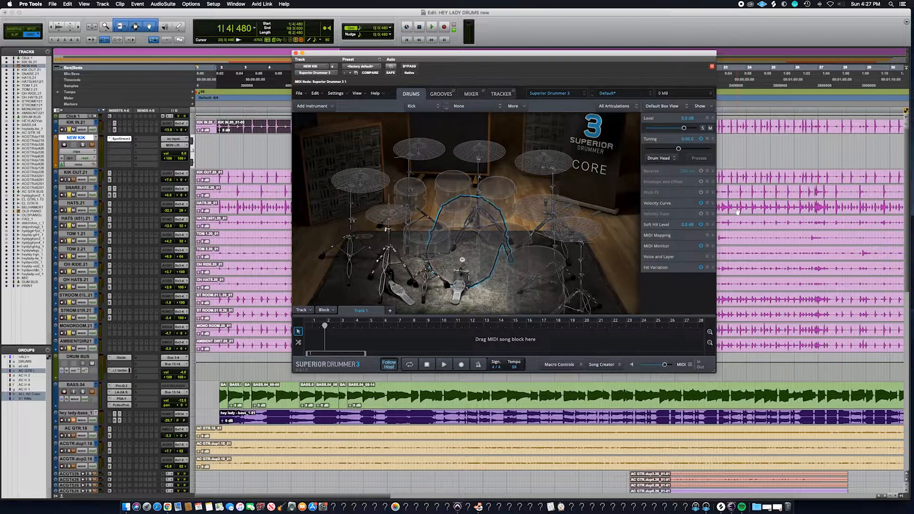
Import the OceanWay kick WAV sample from the Documents folder into the Kick slot, using Replace
click(482, 252)
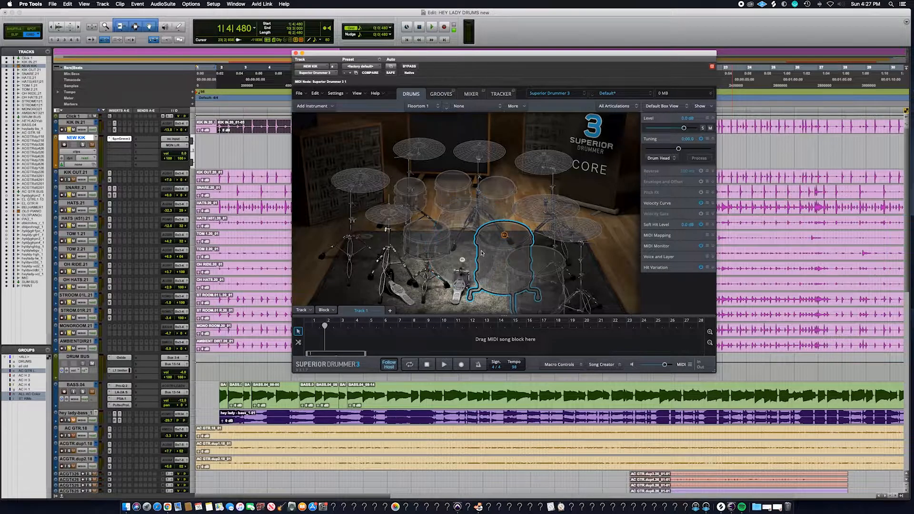
click(426, 110)
click(412, 117)
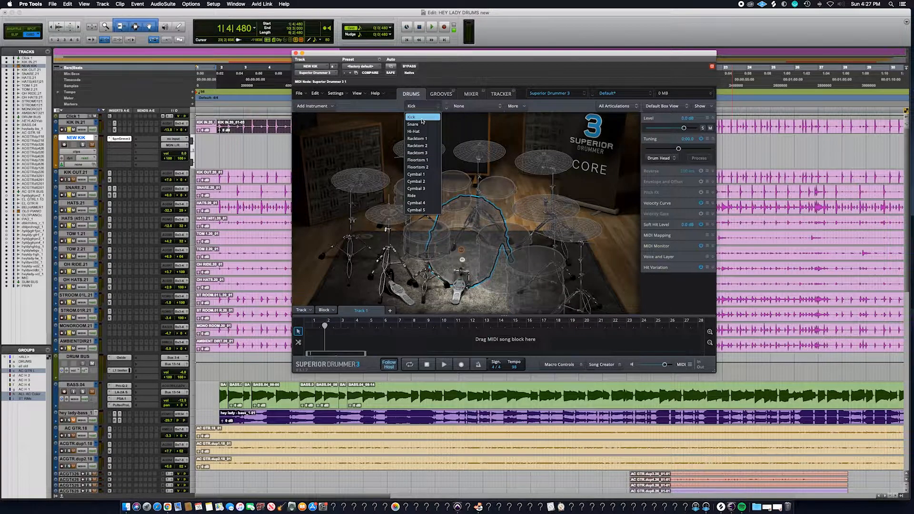
click(479, 107)
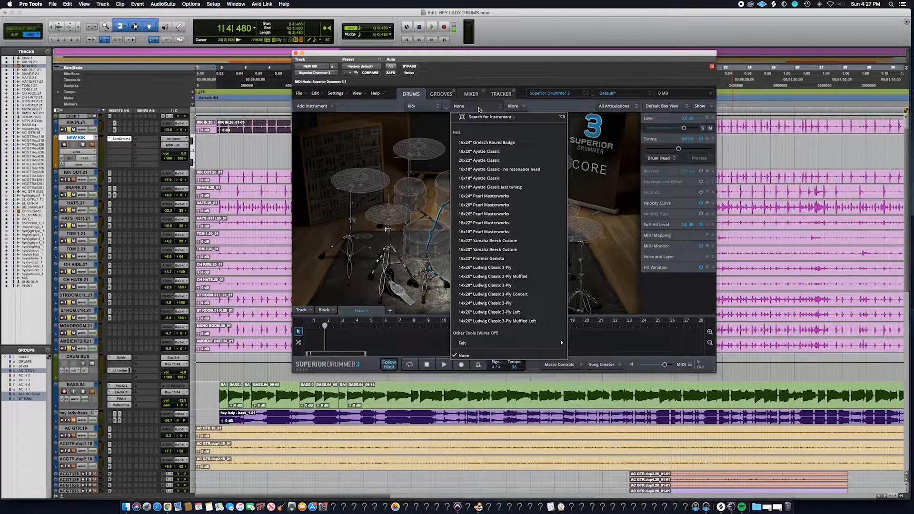
click(513, 107)
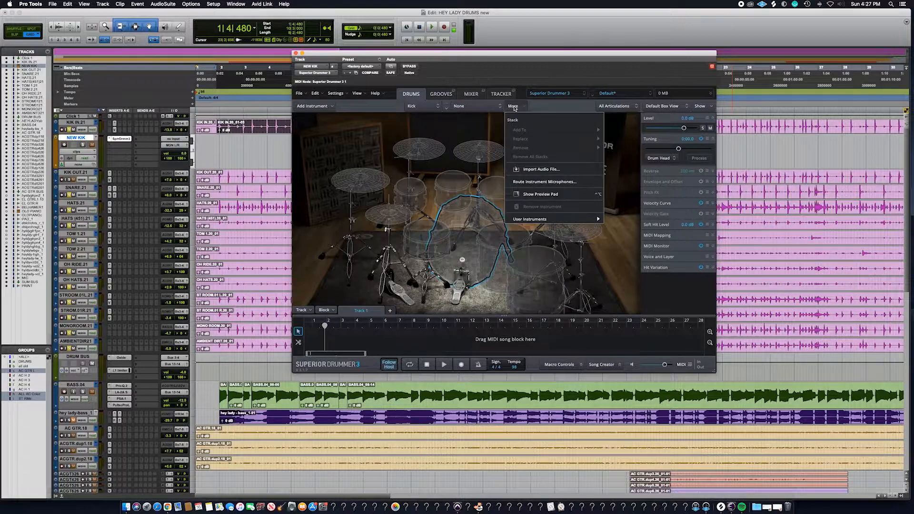
click(553, 172)
click(104, 60)
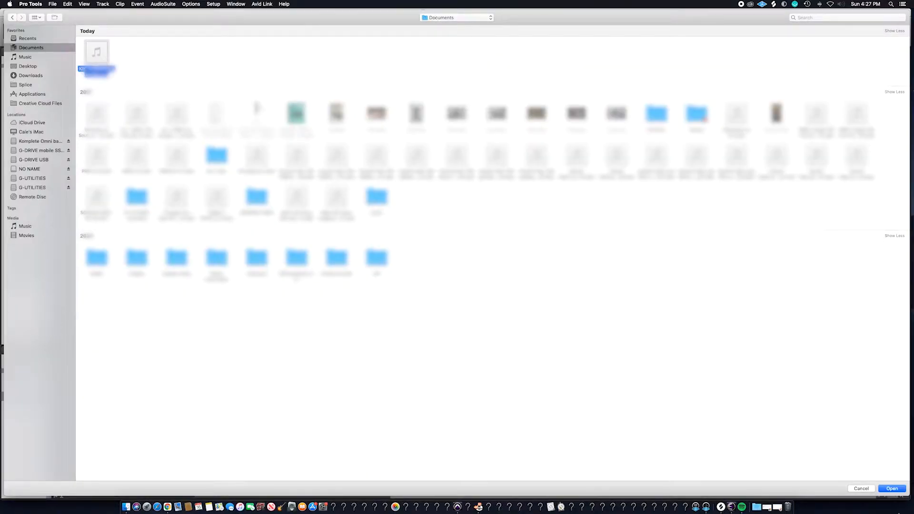
click(882, 487)
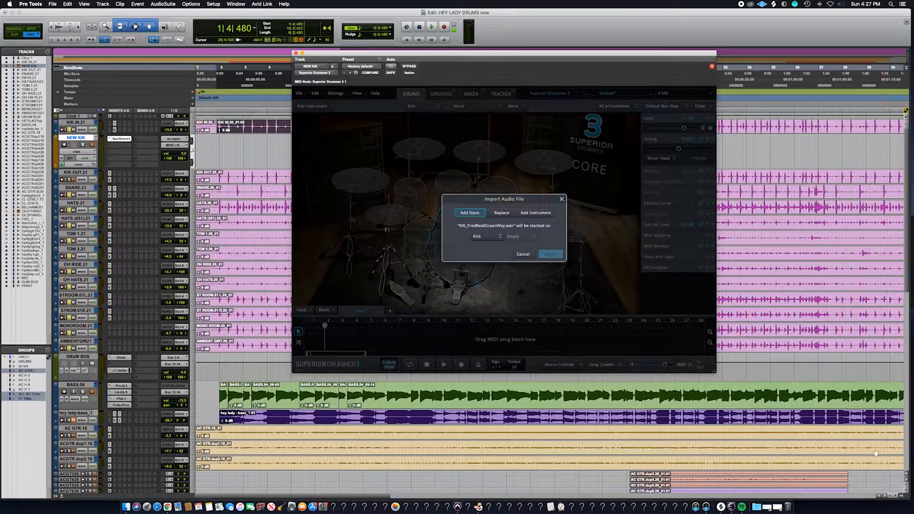
click(510, 215)
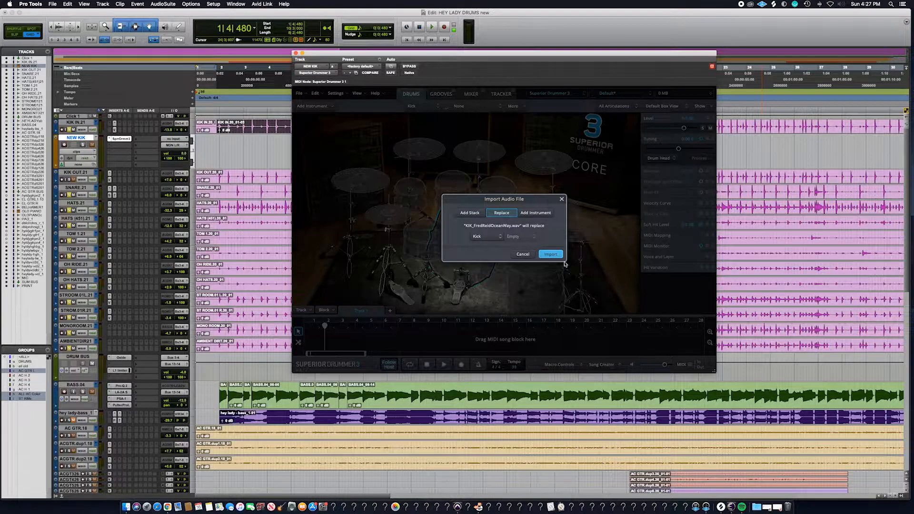
click(551, 254)
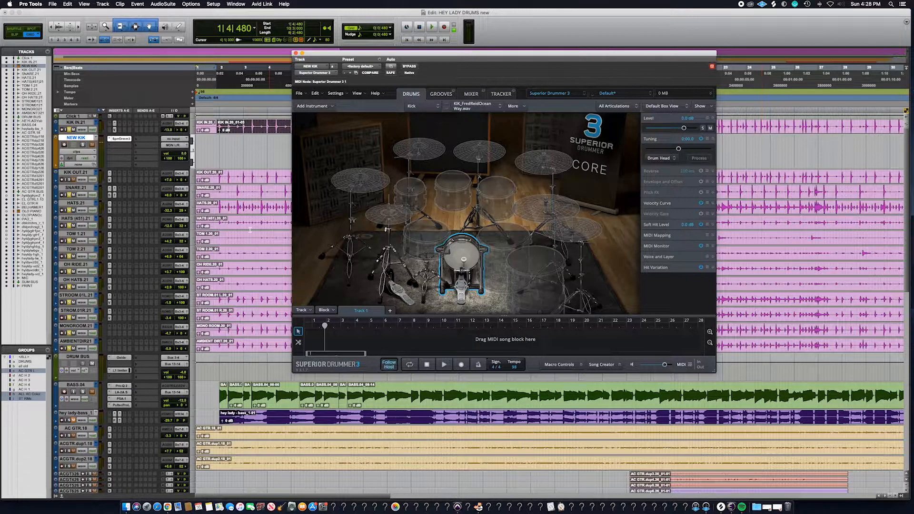
Solo the NEW KIK track and audition the imported kick sample several times
click(81, 144)
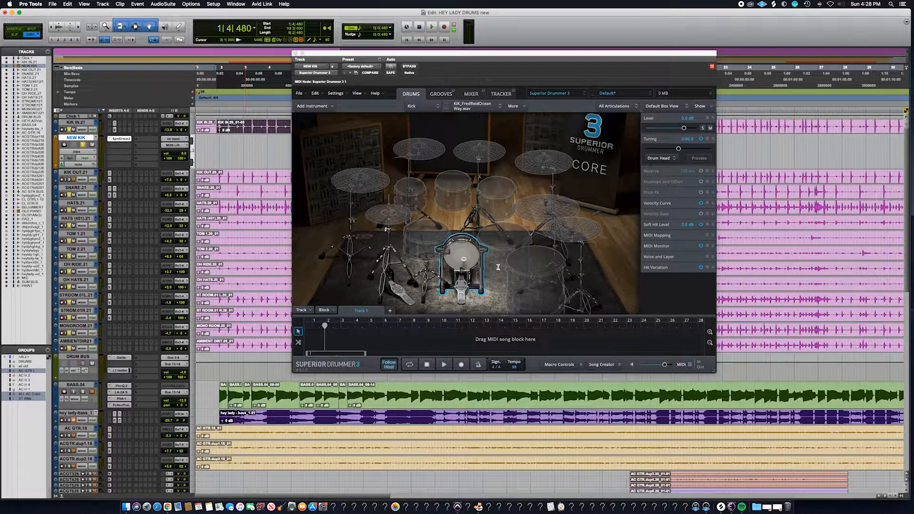
click(464, 258)
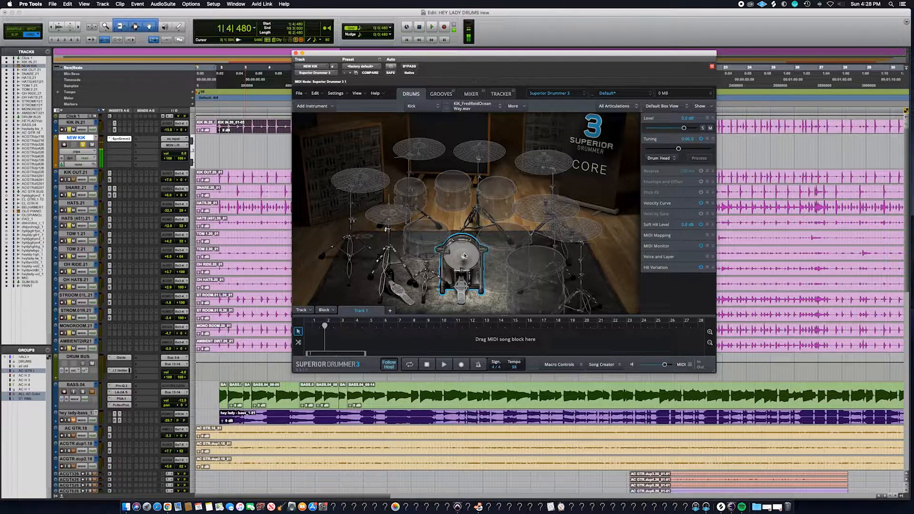
click(464, 256)
click(464, 256)
click(464, 256)
Route the NEW KIK track's output to Bus 3-4 (Stereo) and audition the kick again
click(174, 145)
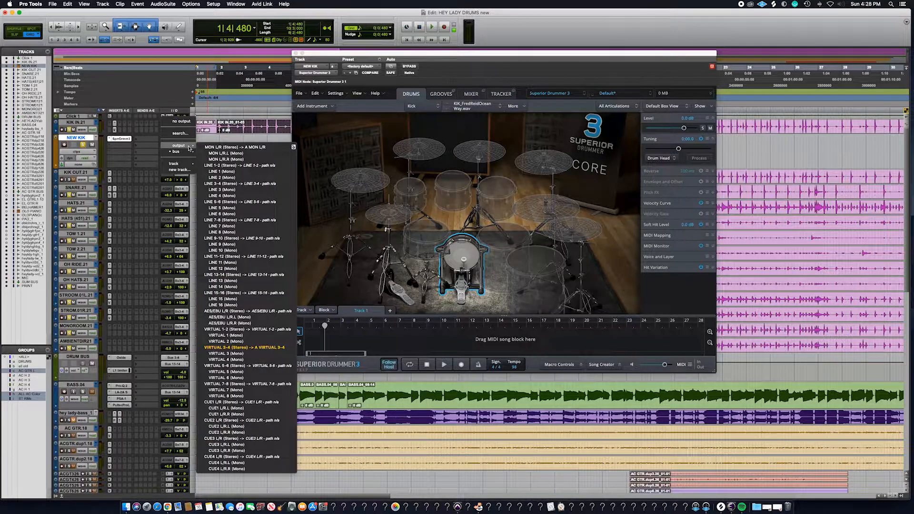
mouse_move(181, 152)
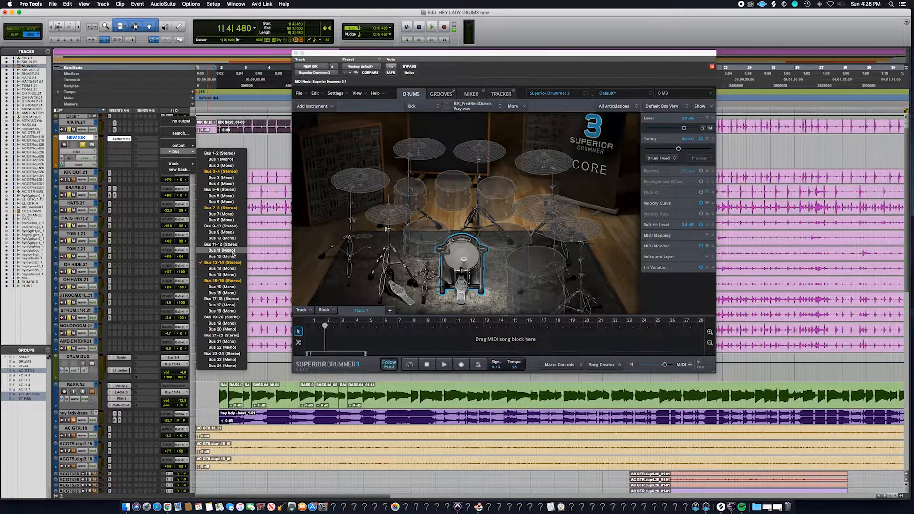
click(232, 177)
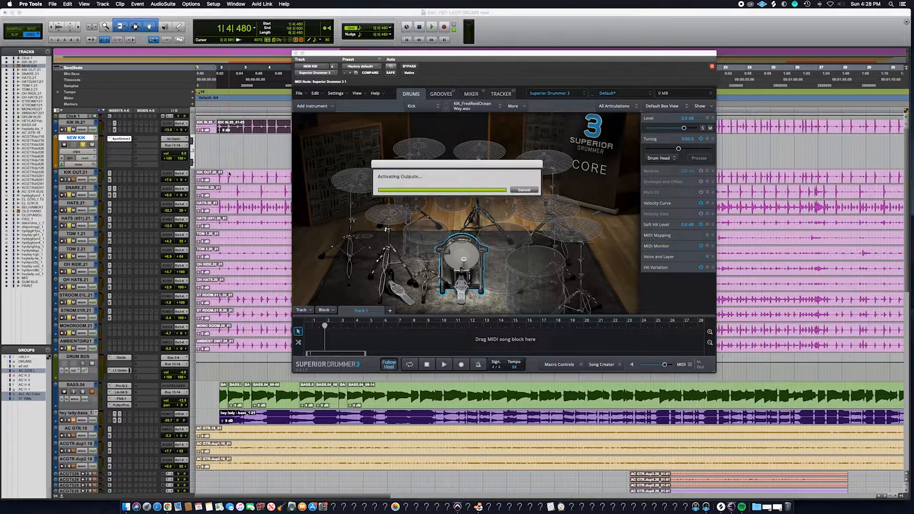
click(474, 255)
click(465, 253)
click(465, 254)
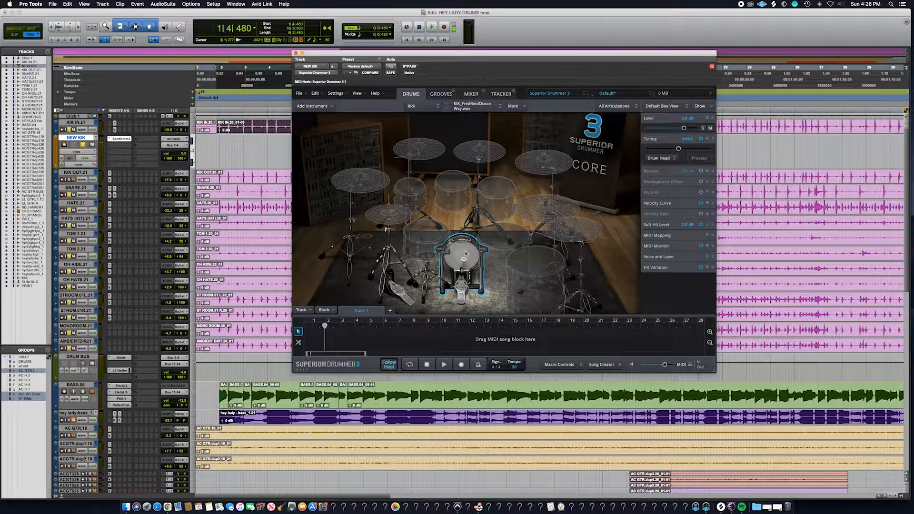
click(465, 253)
Bring KICK.mid from the Desktop onto a taller NEW KIK track and align its clip with the session start
click(295, 53)
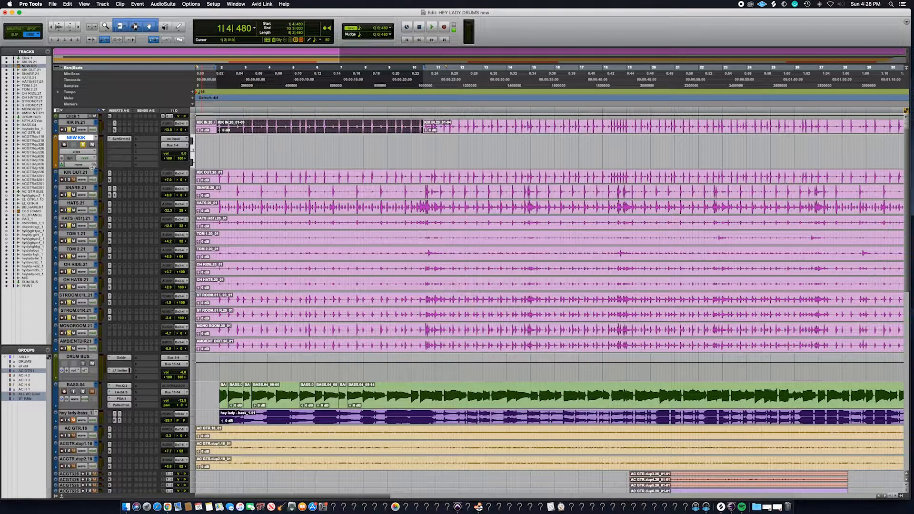
drag(92, 167, 92, 203)
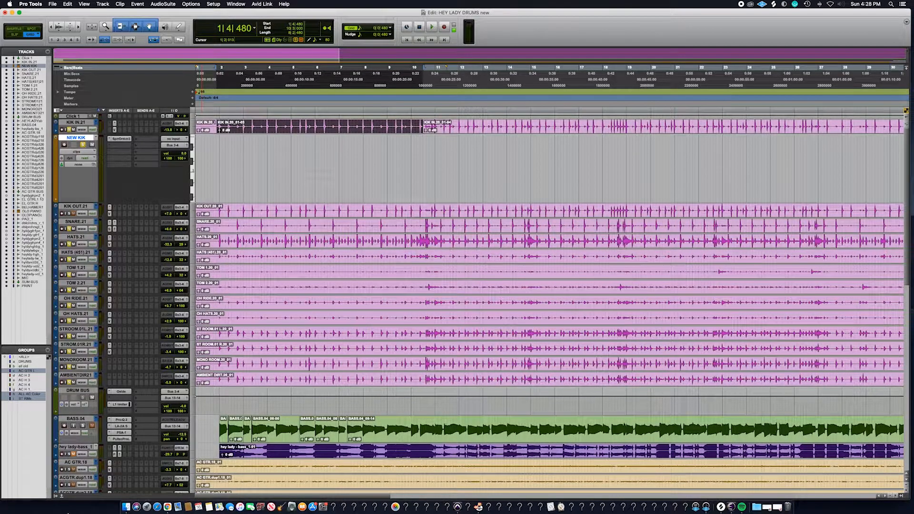
click(125, 507)
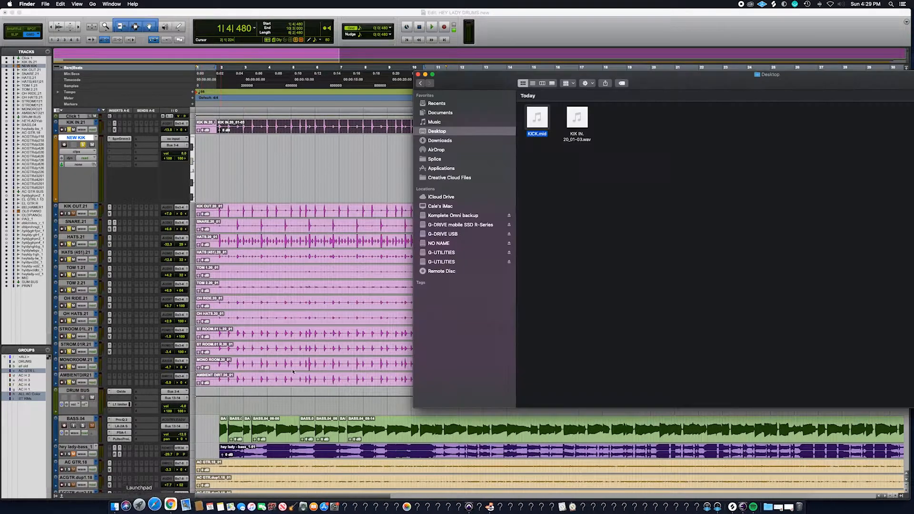
drag(550, 133, 237, 167)
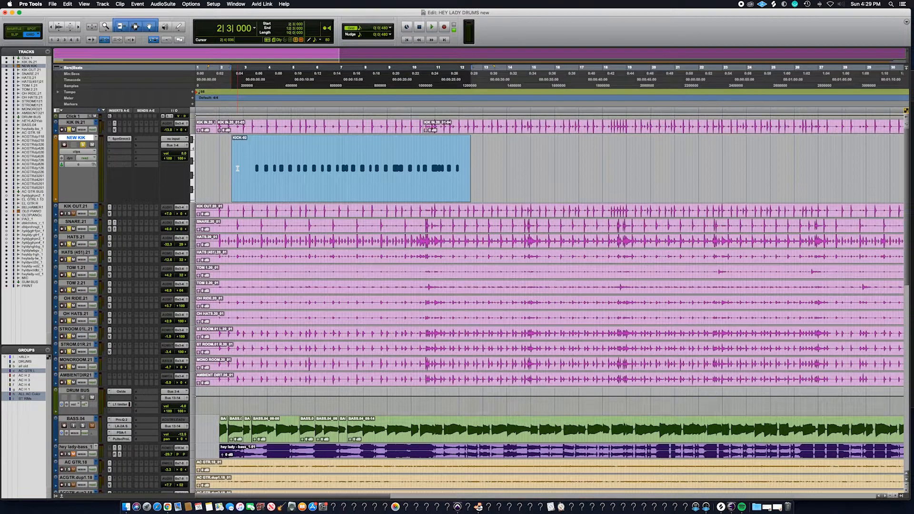
drag(283, 186, 239, 184)
Examine how the first MIDI notes on NEW KIK line up with the KIK IN waveform transients
click(222, 104)
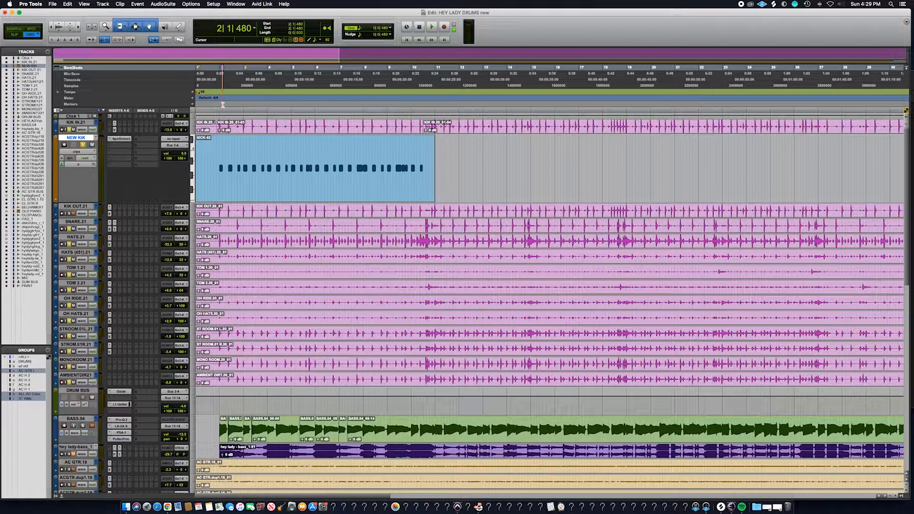
key(t)
key(t)
key(t)
key(t)
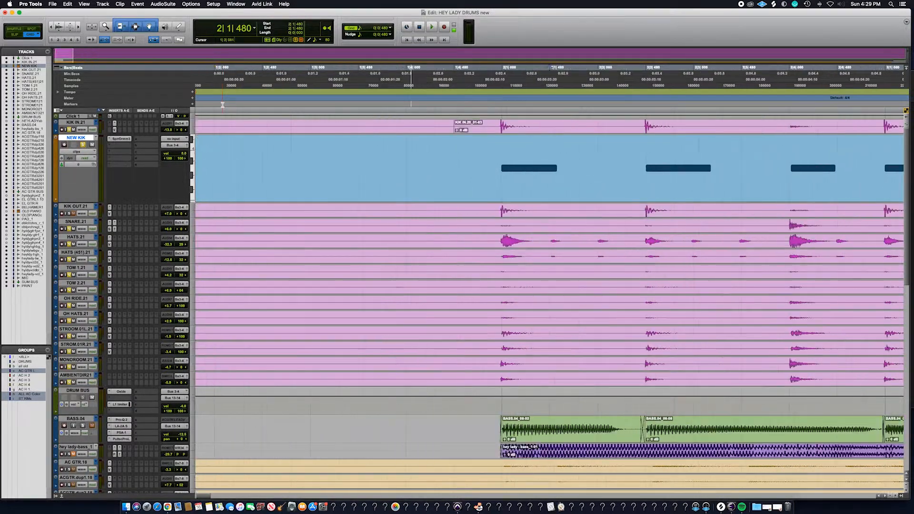
key(t)
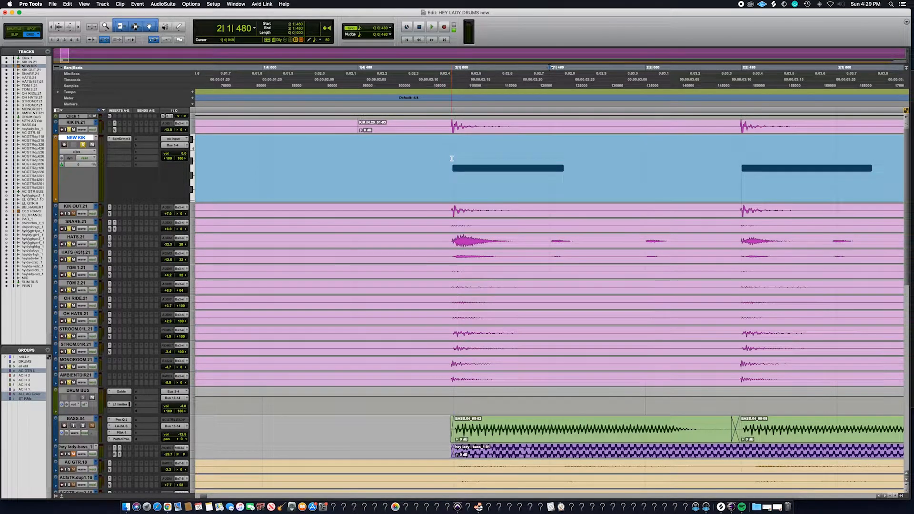
key(r)
key(r)
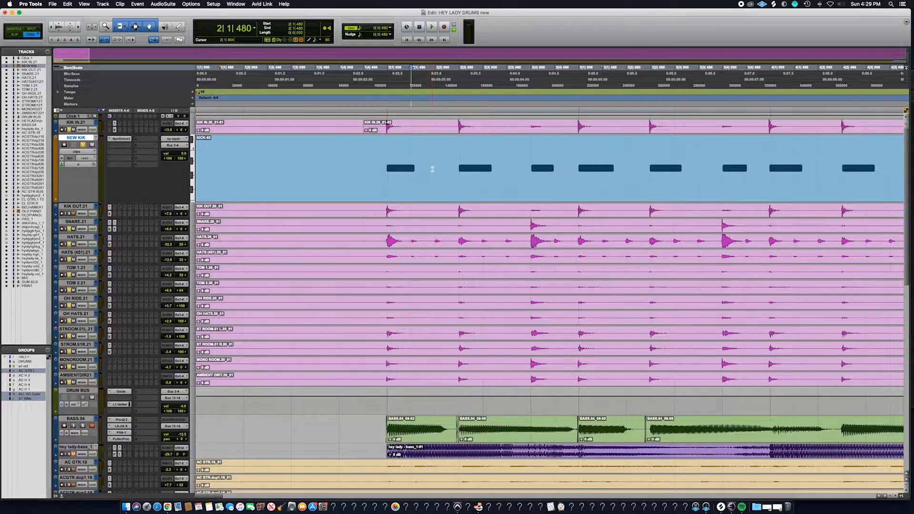
scroll(430, 169, right, 5)
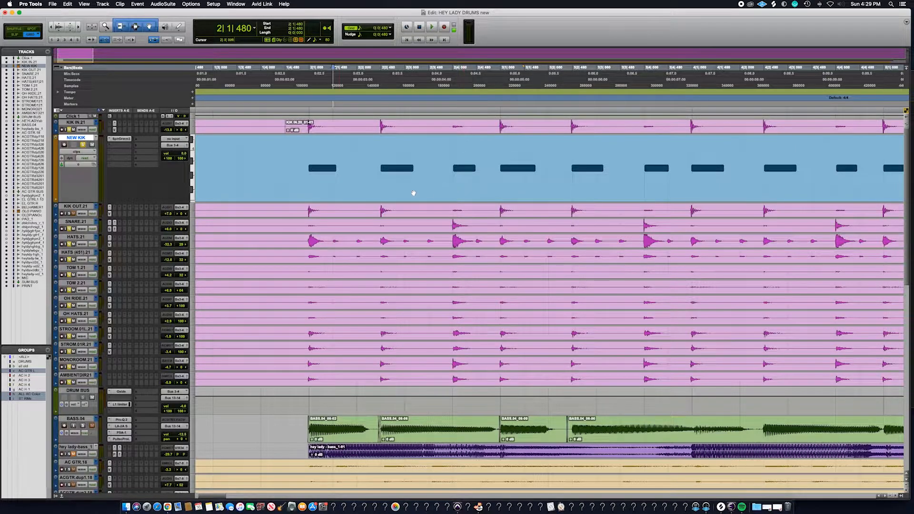
Show the NEW KIK track as notes and delete the false kick notes on the snare hits in bars 2 and 3
scroll(156, 170, down, 1)
click(75, 149)
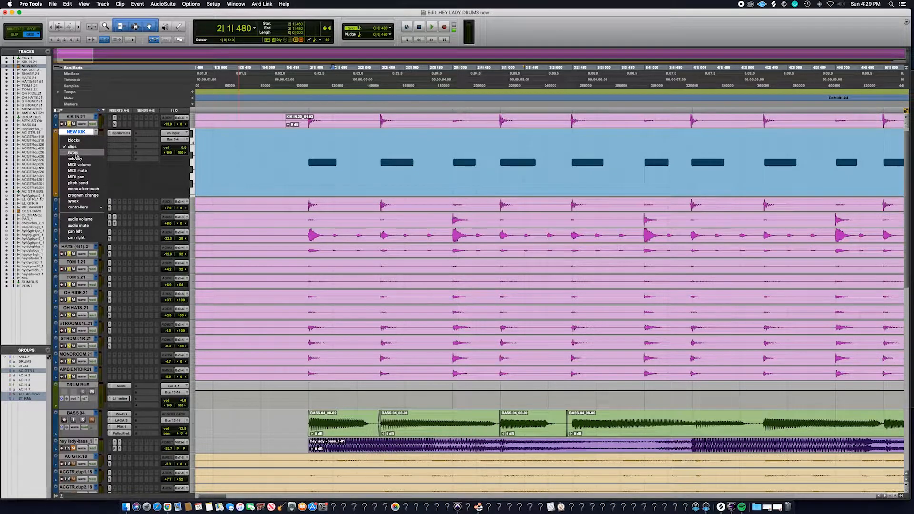
click(78, 154)
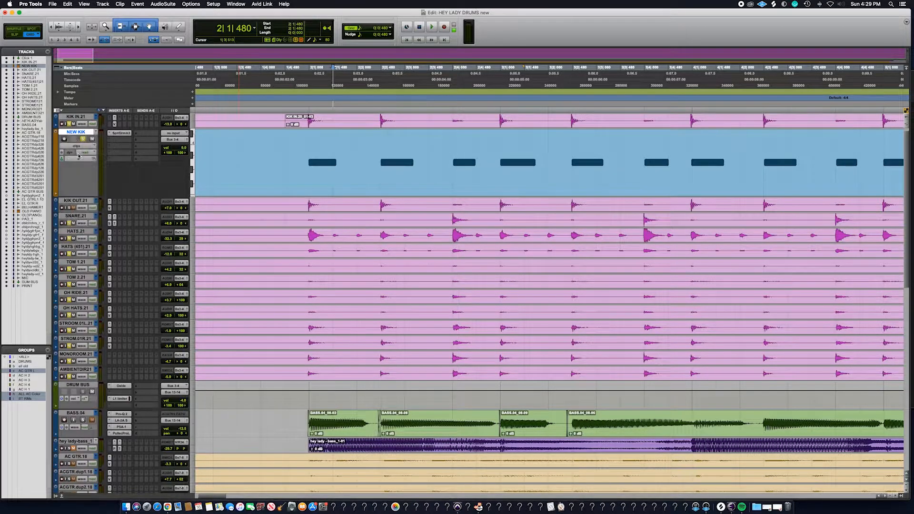
click(468, 154)
key(Delete)
click(659, 162)
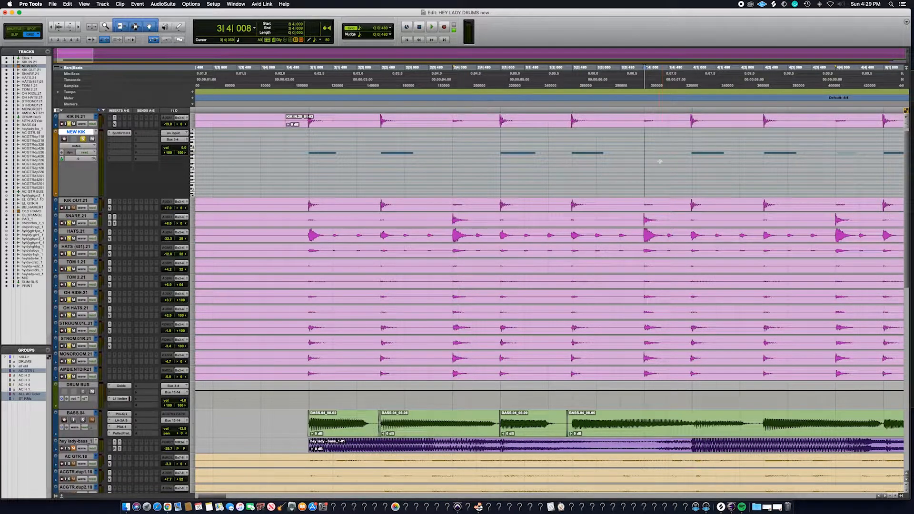
Delete the false kick notes that coincide with the beat 4 snare hits in bars 4 through 8
scroll(503, 158, right, 5)
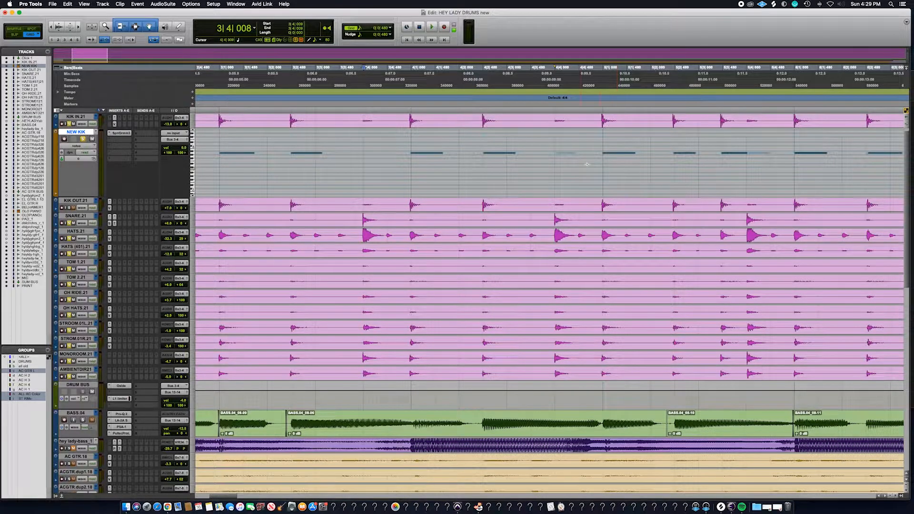
click(567, 155)
click(765, 151)
scroll(762, 151, right, 5)
click(680, 143)
click(667, 152)
scroll(673, 164, right, 10)
click(458, 152)
click(434, 152)
click(634, 165)
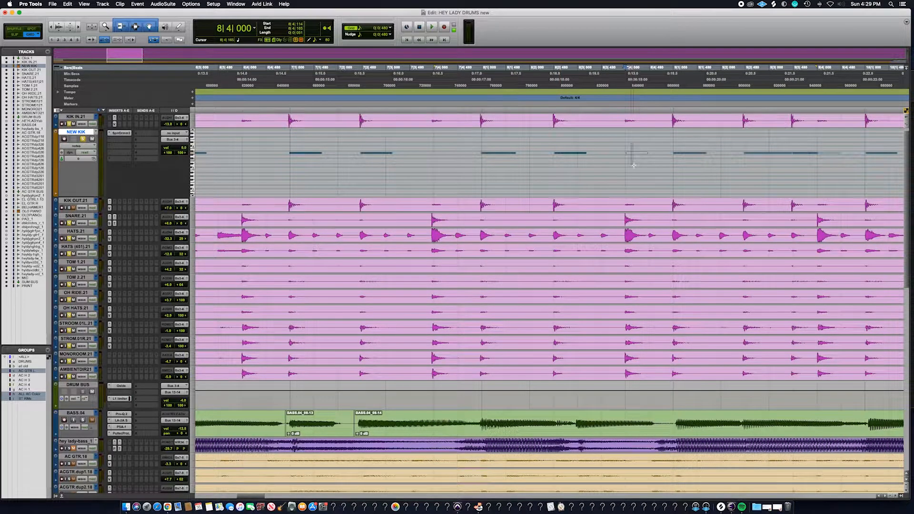
Delete the false note on bar 9's beat 4 snare hit and shorten the overlong kick note starting at 9|2|456
scroll(756, 159, right, 3)
click(737, 147)
click(724, 160)
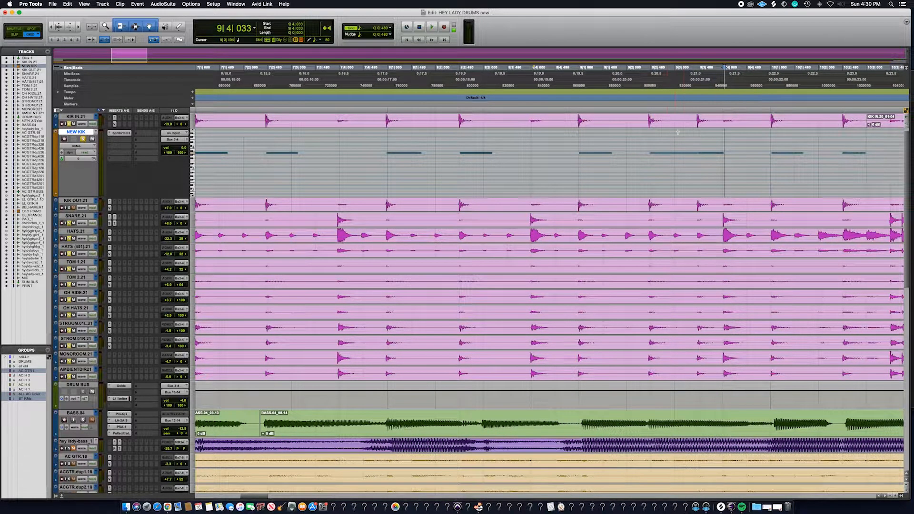
drag(694, 153, 682, 155)
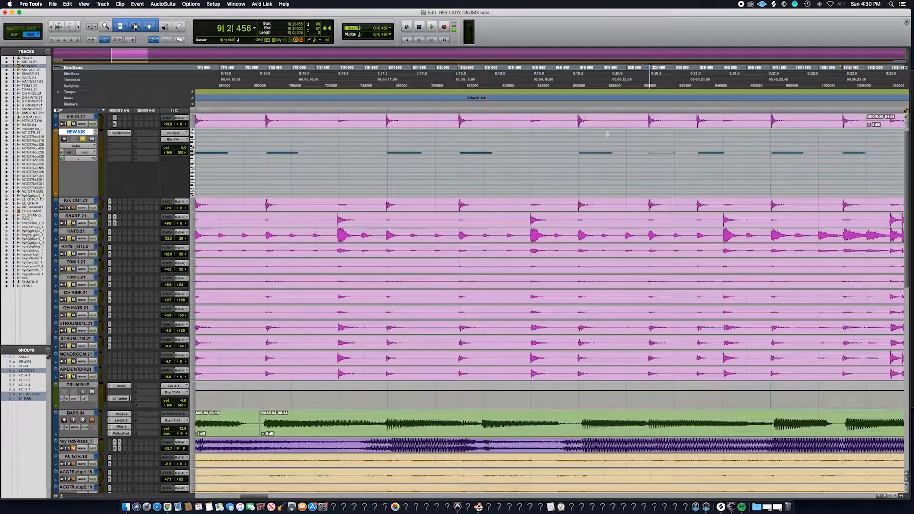
click(631, 167)
Select all remaining NEW KIK notes, transpose them down to a low pitch for the kick, and select the KIK IN.20_01-03 clip
key(r)
key(r)
key(r)
key(r)
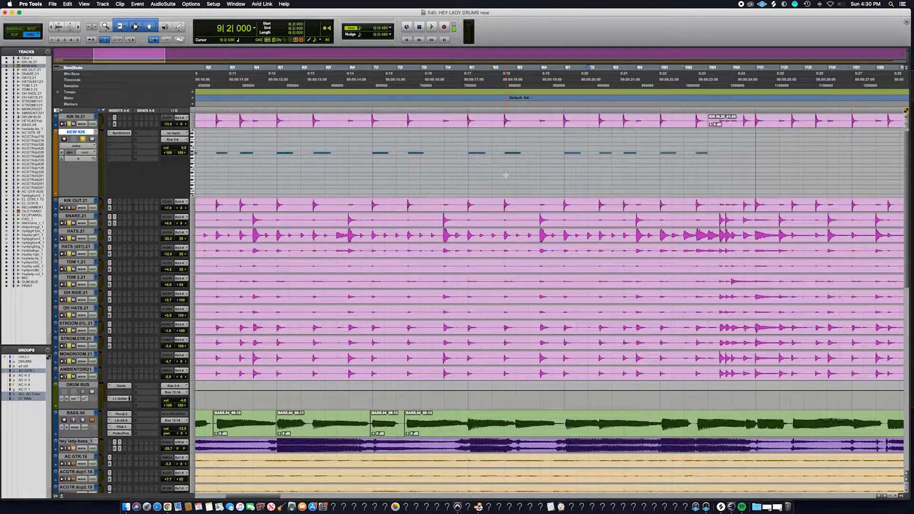
scroll(505, 175, left, 3)
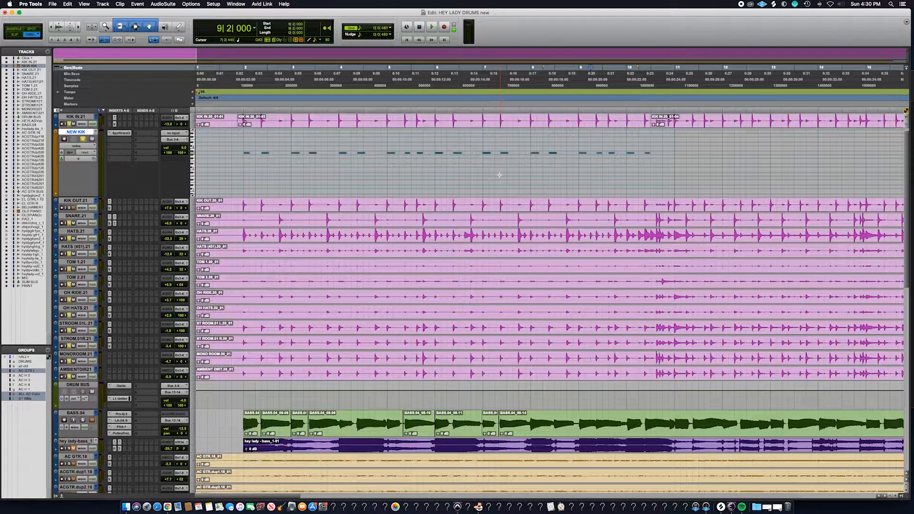
drag(240, 145, 652, 159)
drag(248, 156, 246, 195)
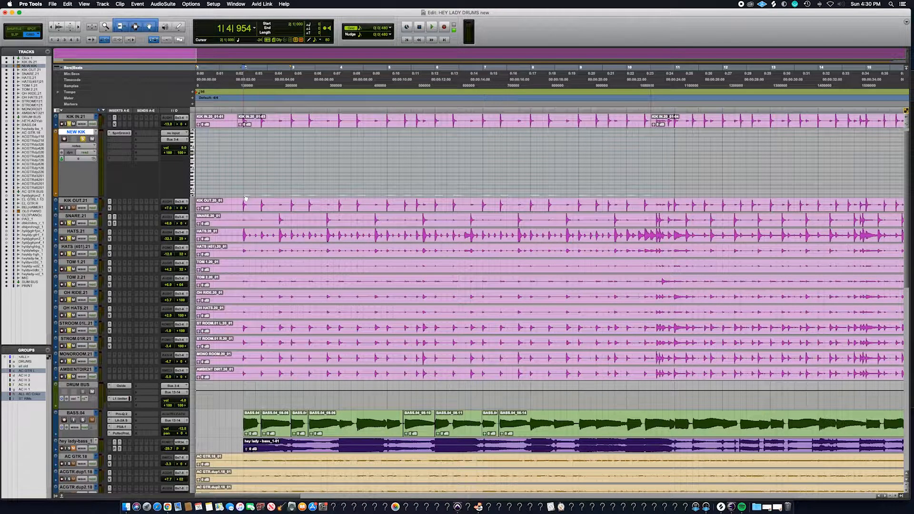
drag(246, 198, 247, 190)
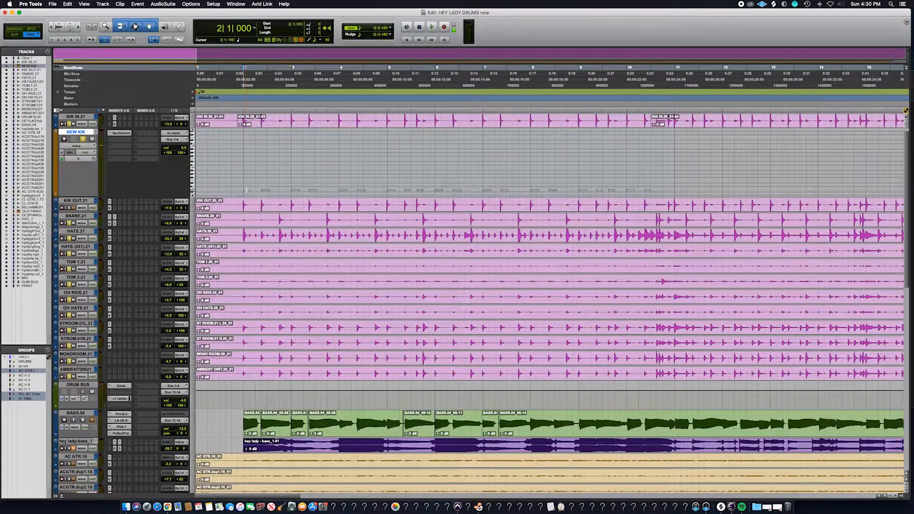
click(253, 125)
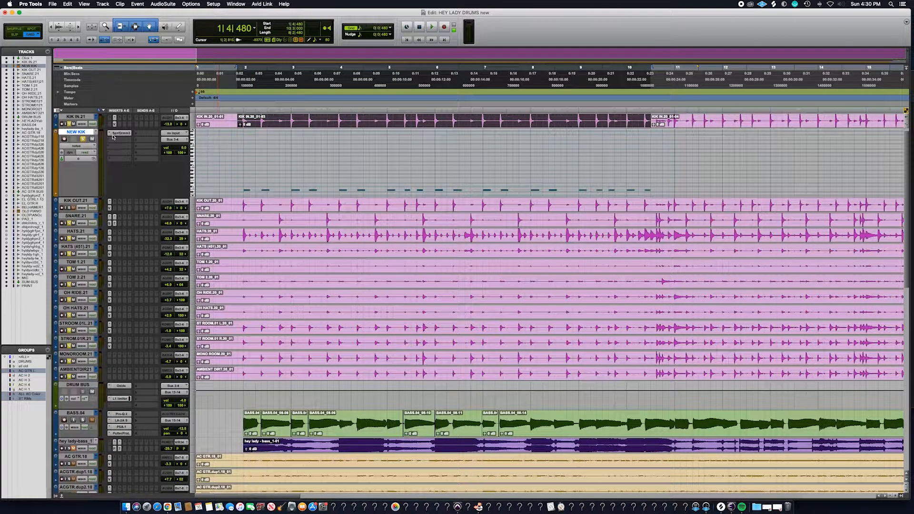
Play back the new kick with the drums, restart from the beginning, and add the KIK IN.21 track to the solo
key(space)
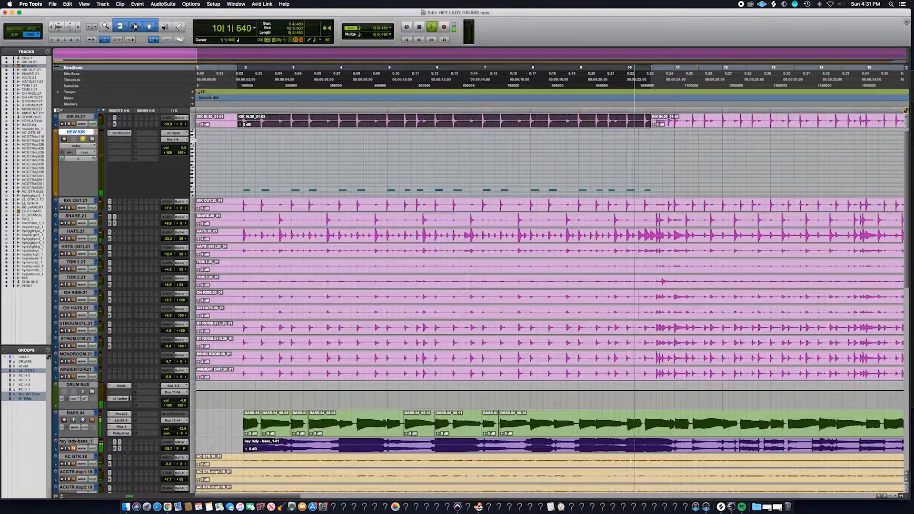
key(space)
key(space)
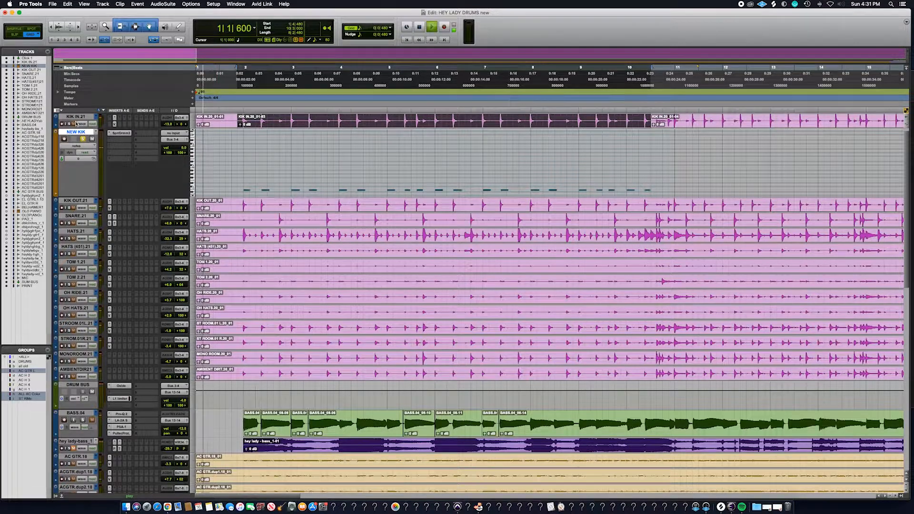
click(69, 125)
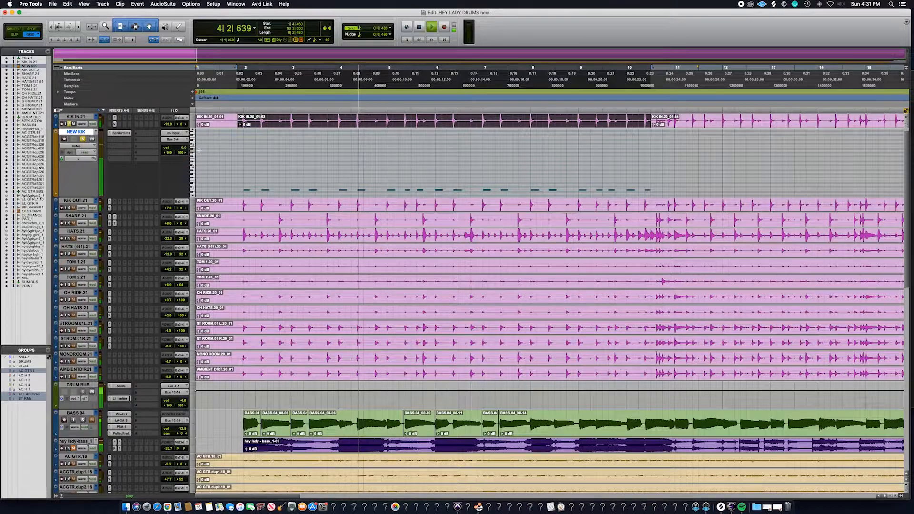
Adjust the KIK IN.21 track's volume against the new kick during playback, and stop the transport
click(168, 124)
drag(168, 126, 168, 121)
drag(169, 121, 170, 128)
key(space)
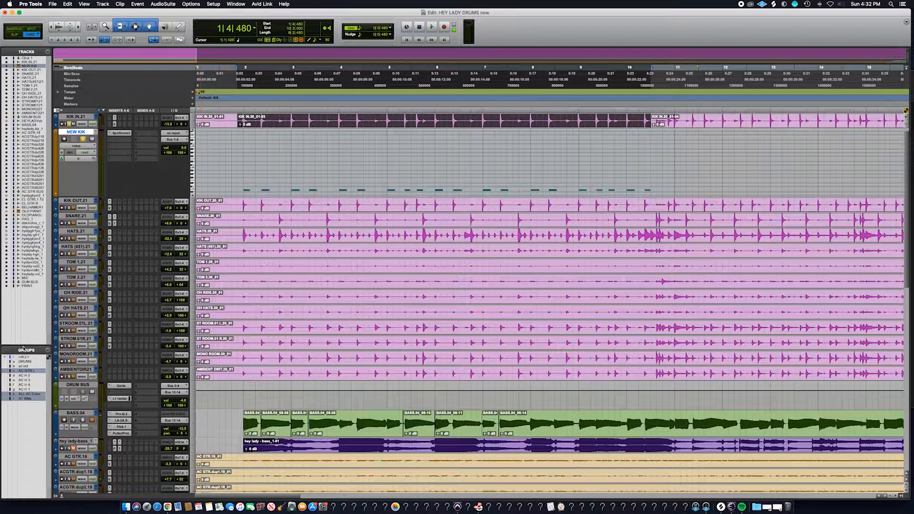
Toggle the DRUMS group, raise the NEW KIK track's volume to about +1.8 dB during playback, and audition the drums again
click(28, 363)
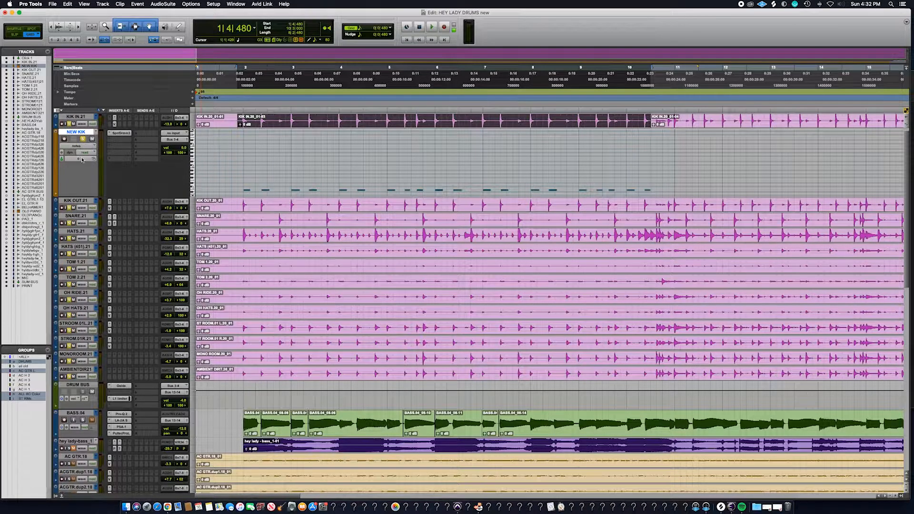
click(34, 362)
key(space)
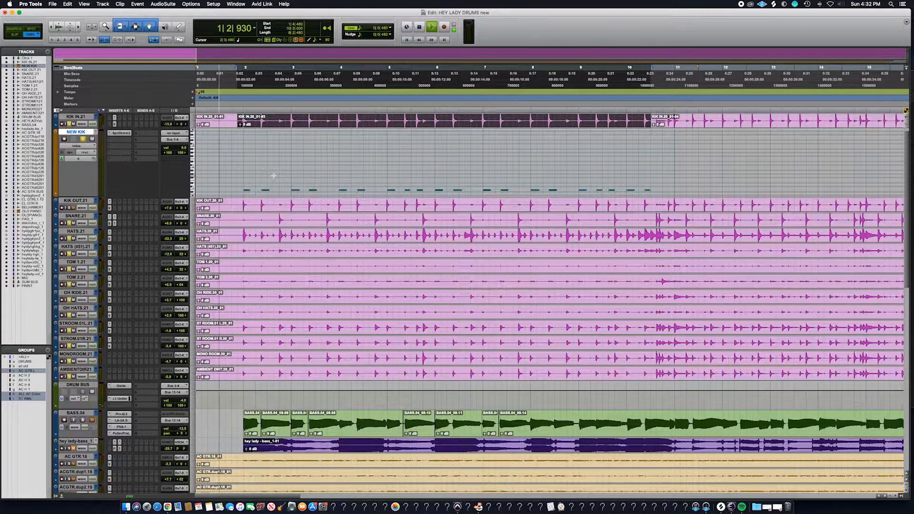
drag(185, 150, 183, 149)
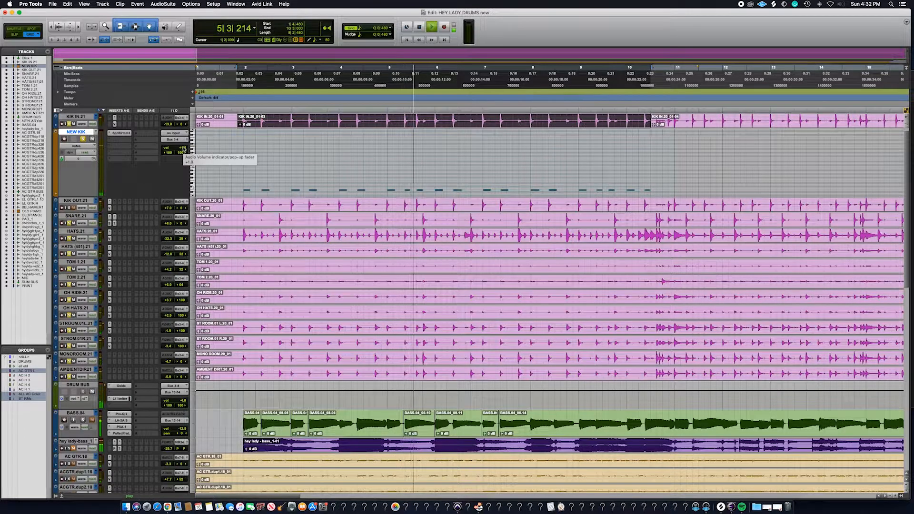
key(space)
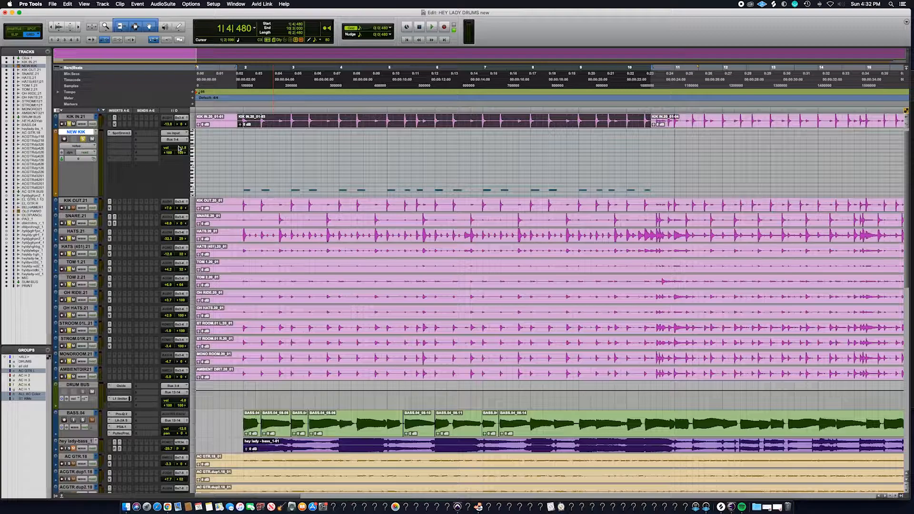
key(space)
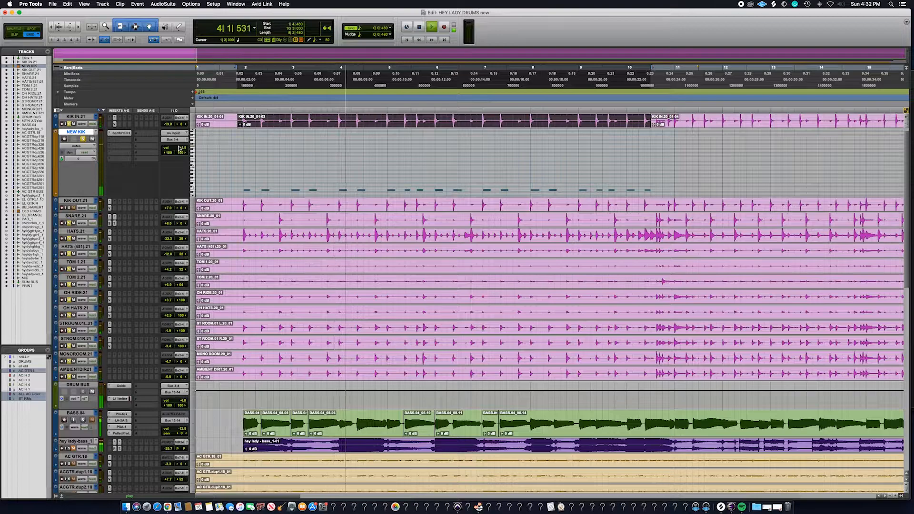
key(space)
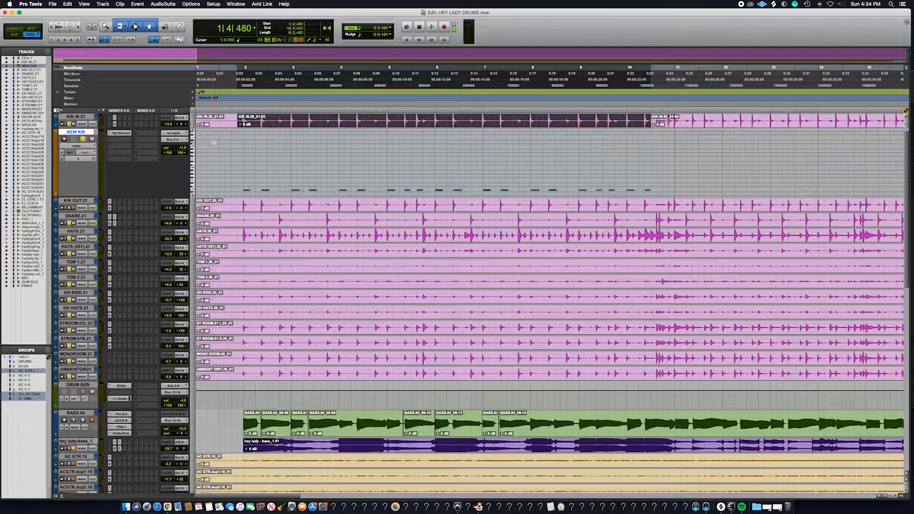
Open Superior Drummer 3 on the NEW KIK track, show its Tracker, and move the plug-in window clear of the drum tracks
click(121, 133)
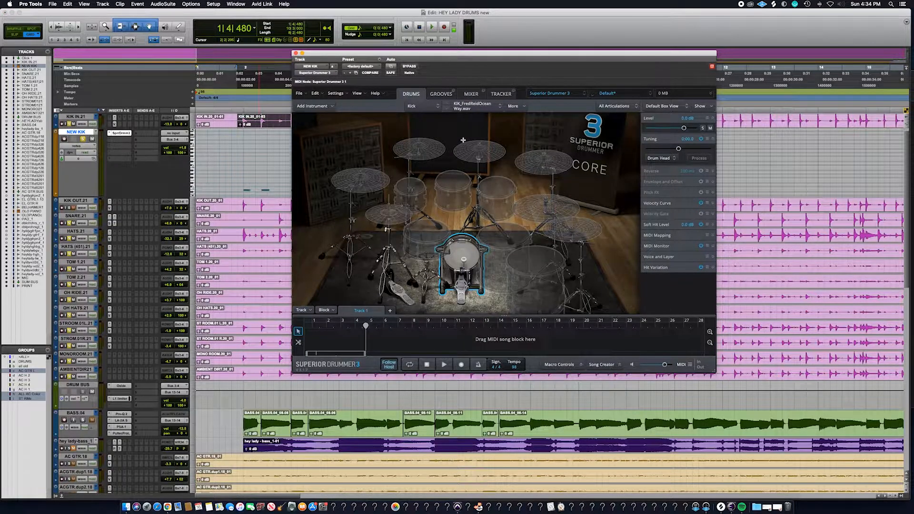
click(500, 95)
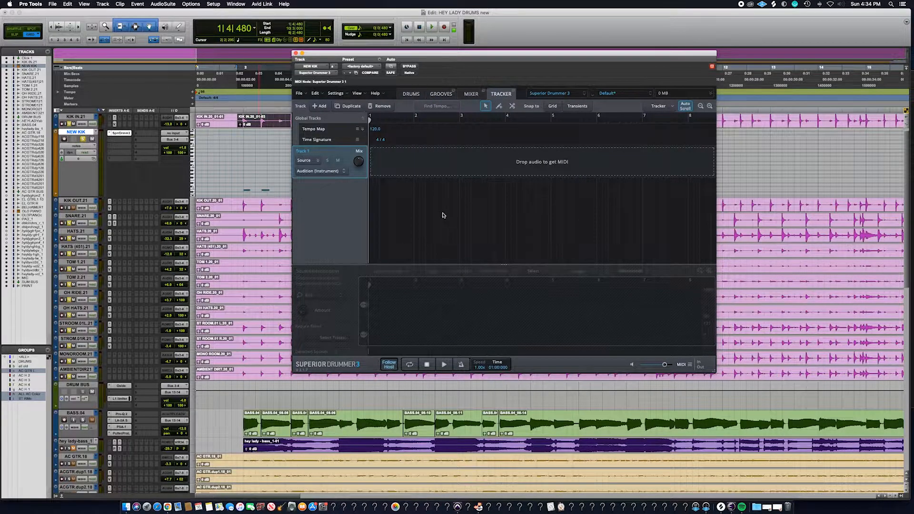
drag(464, 54, 647, 12)
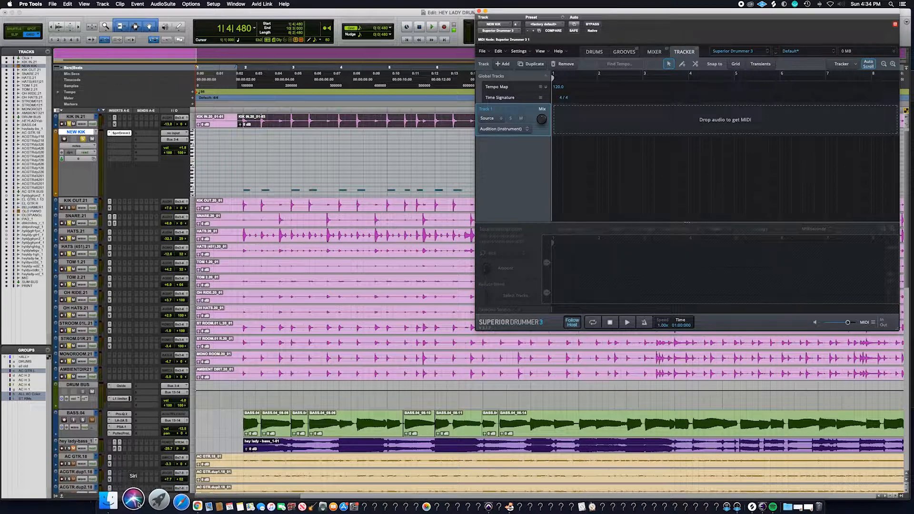
Import the exported KIK IN.20_01-03.wav from the Desktop folder in Finder into the Tracker's first track
click(100, 502)
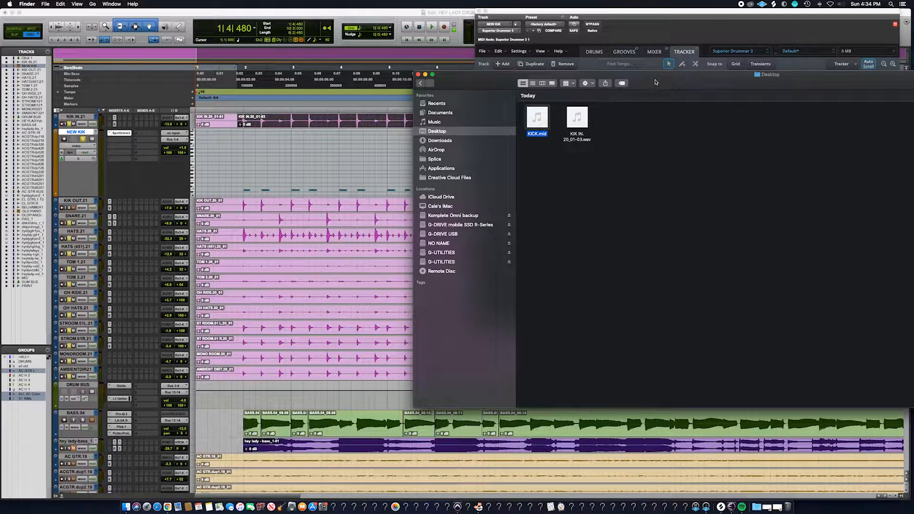
drag(613, 92, 370, 197)
click(335, 228)
drag(338, 229, 626, 124)
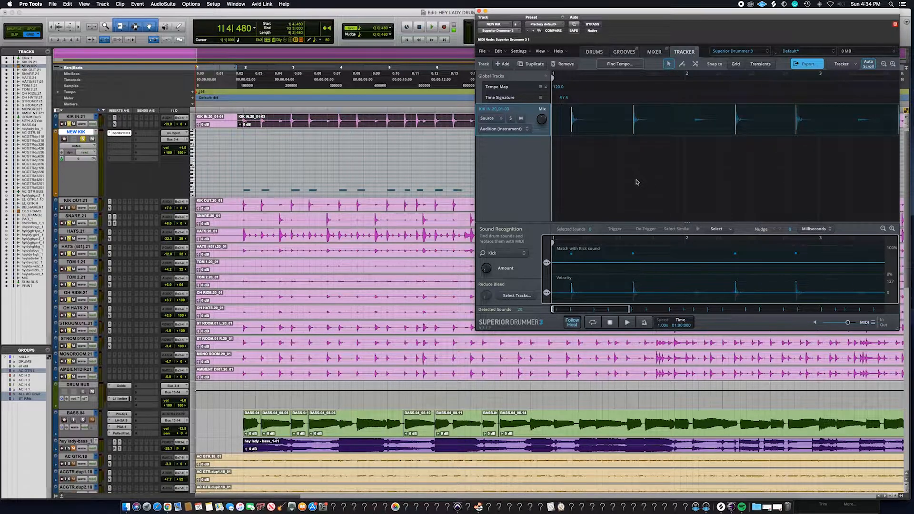
Reposition the Superior Drummer window and browse the available drum and mixer presets
click(501, 120)
click(501, 121)
drag(683, 17, 457, 19)
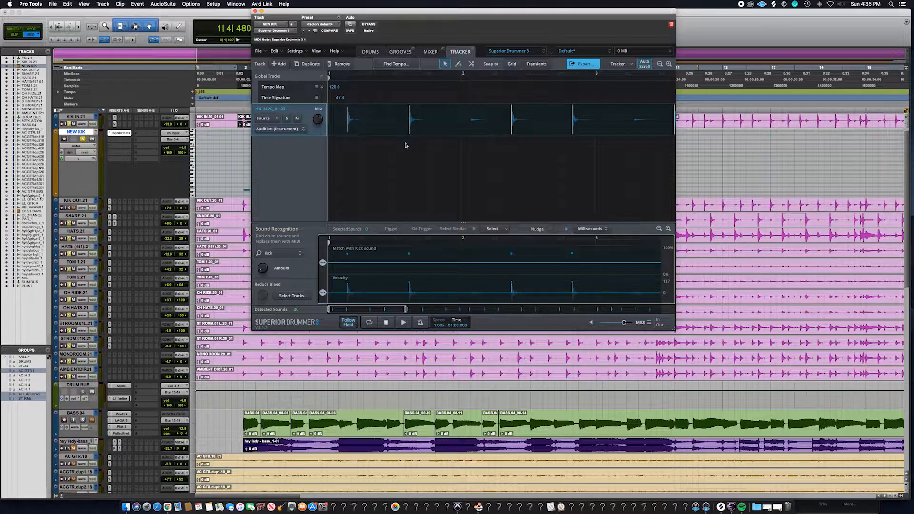
click(583, 54)
mouse_move(600, 144)
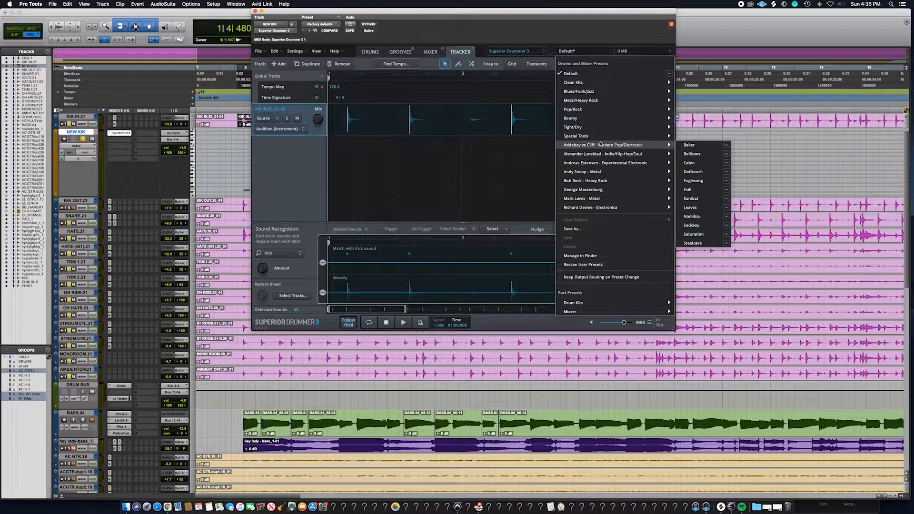
mouse_move(657, 158)
mouse_move(587, 161)
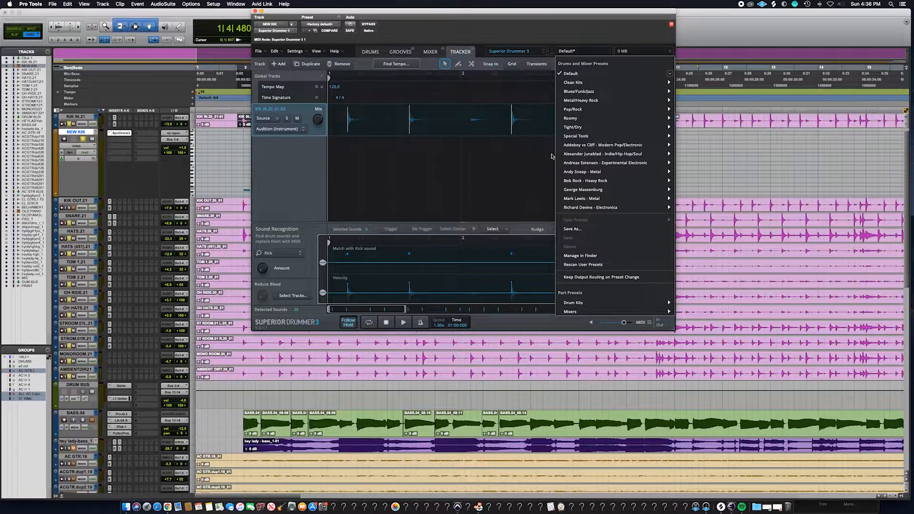